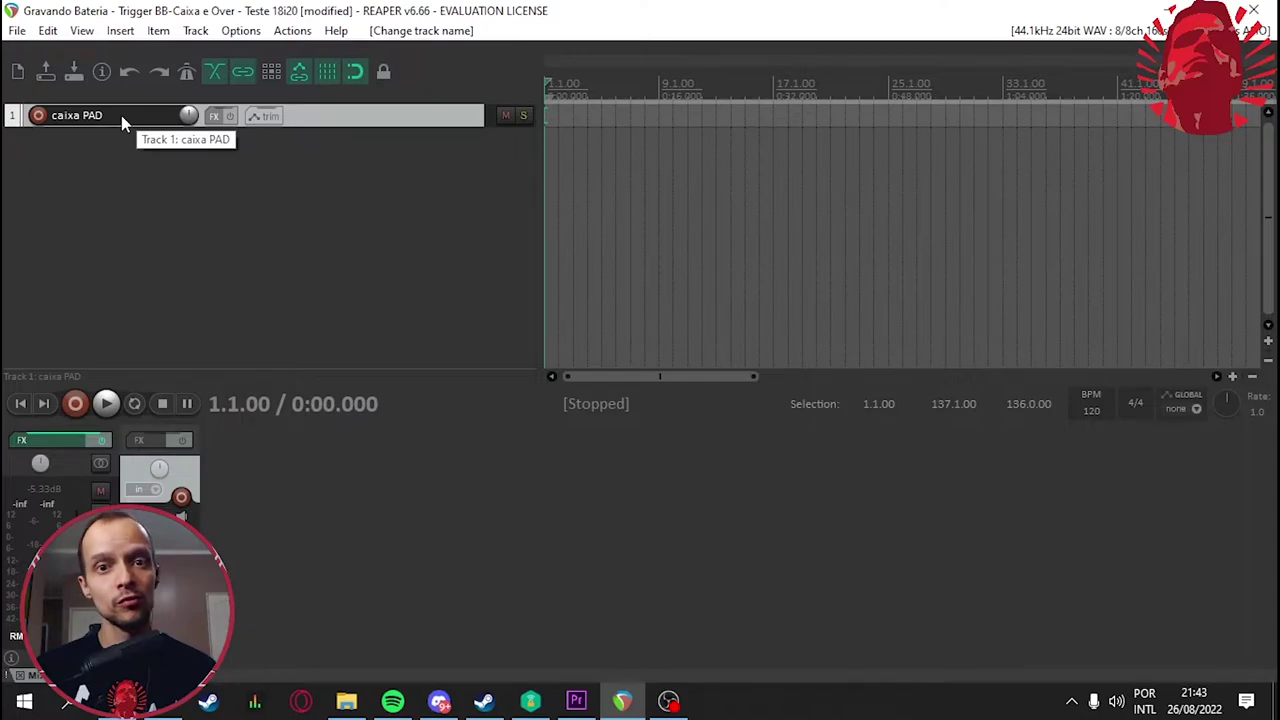
Add the ReaSamplOmatic5000 instrument to the caixa PAD track's FX chain, finding it with the filter "omatic".
click(213, 116)
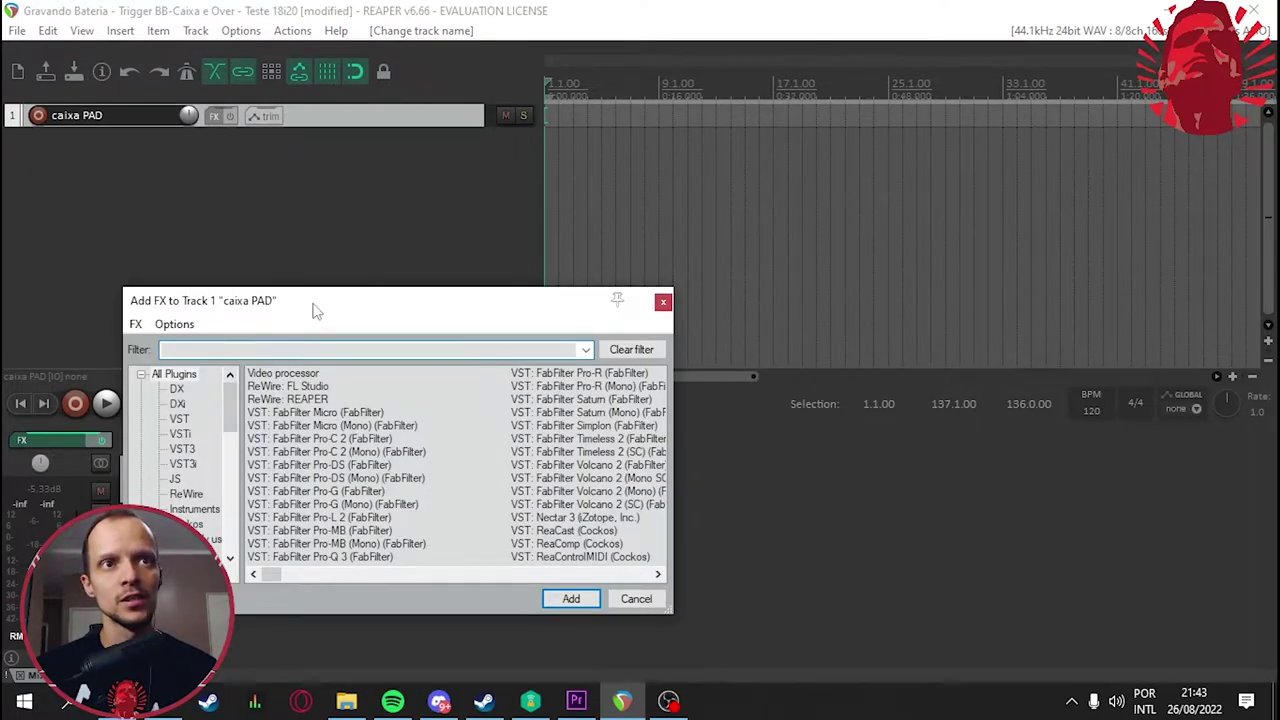
drag(411, 255, 440, 266)
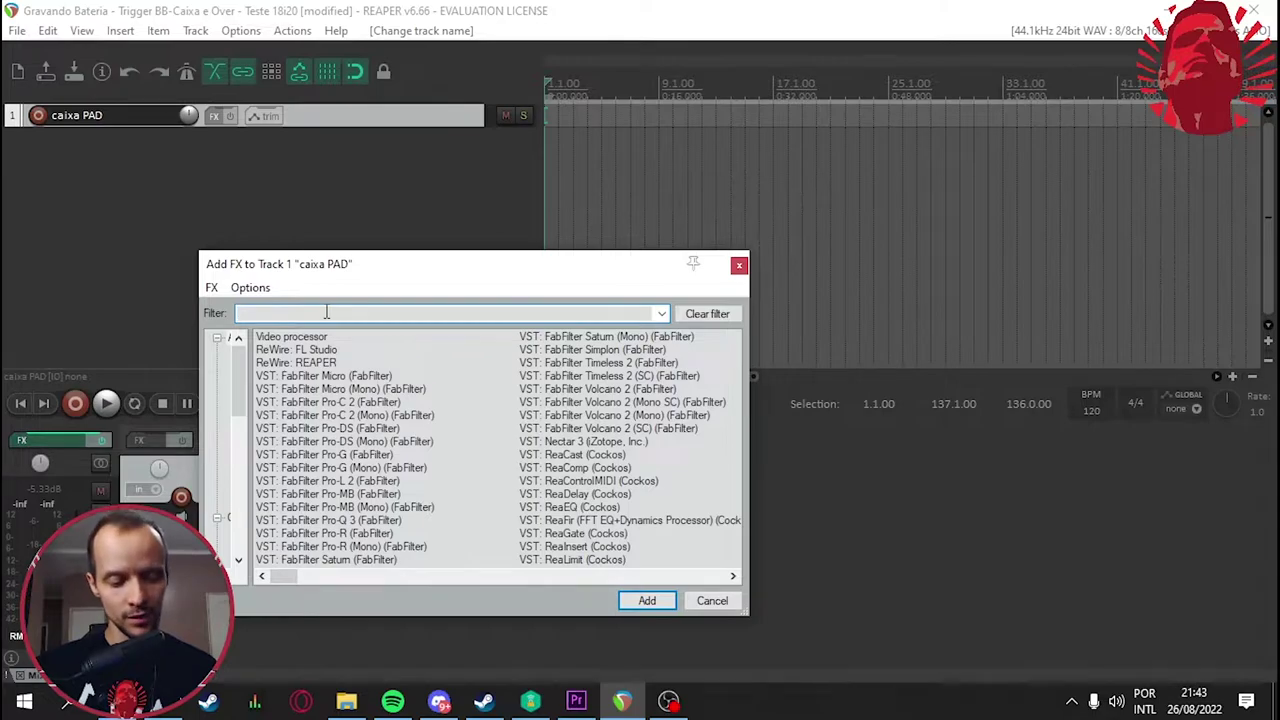
text(omatic)
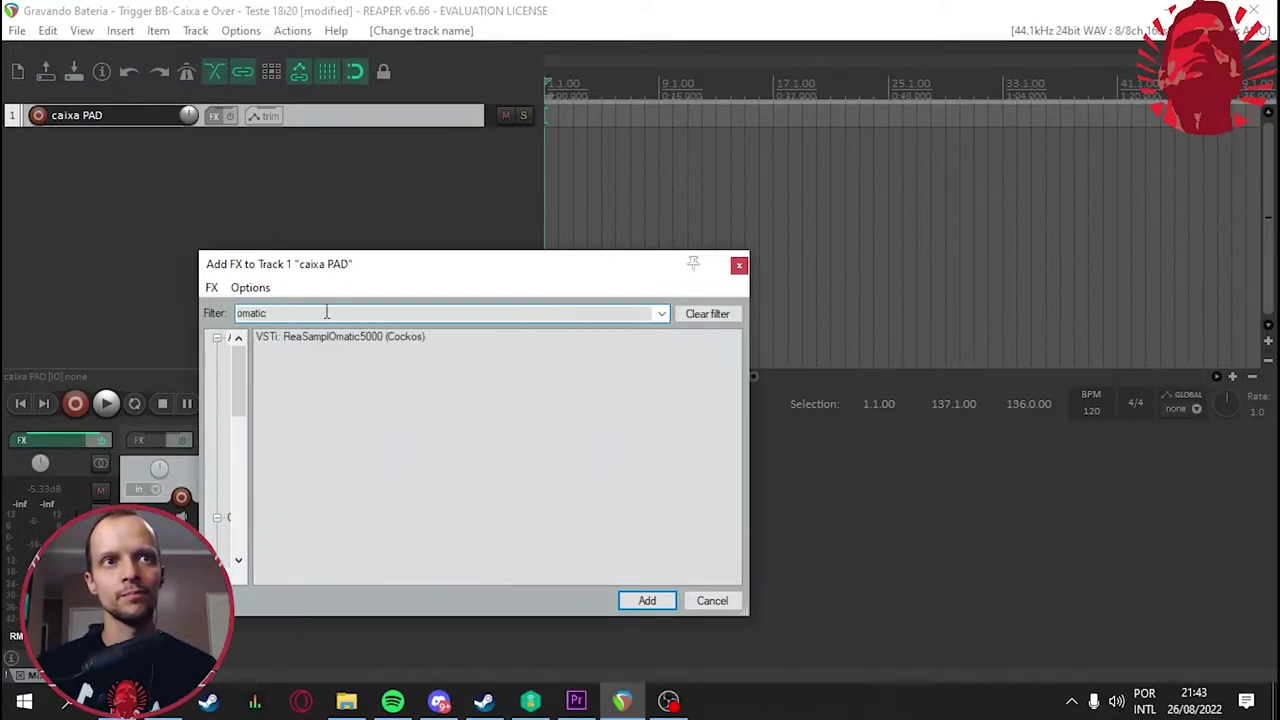
click(298, 340)
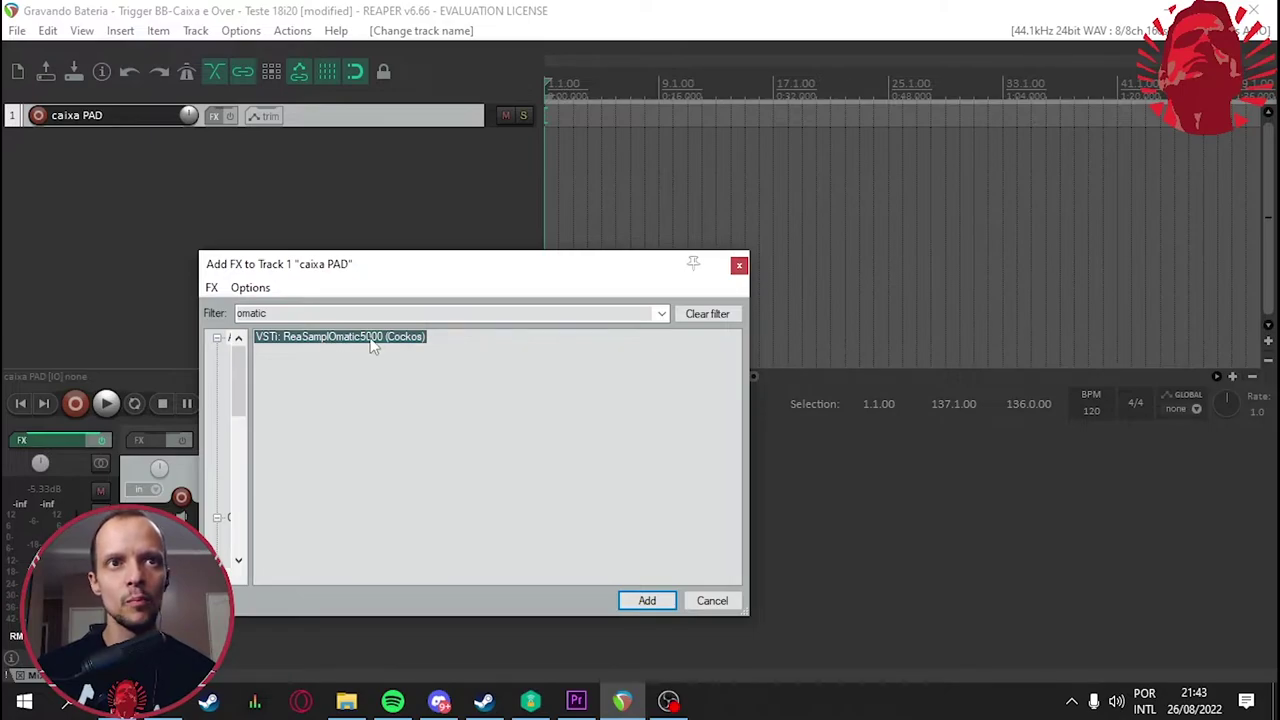
click(647, 600)
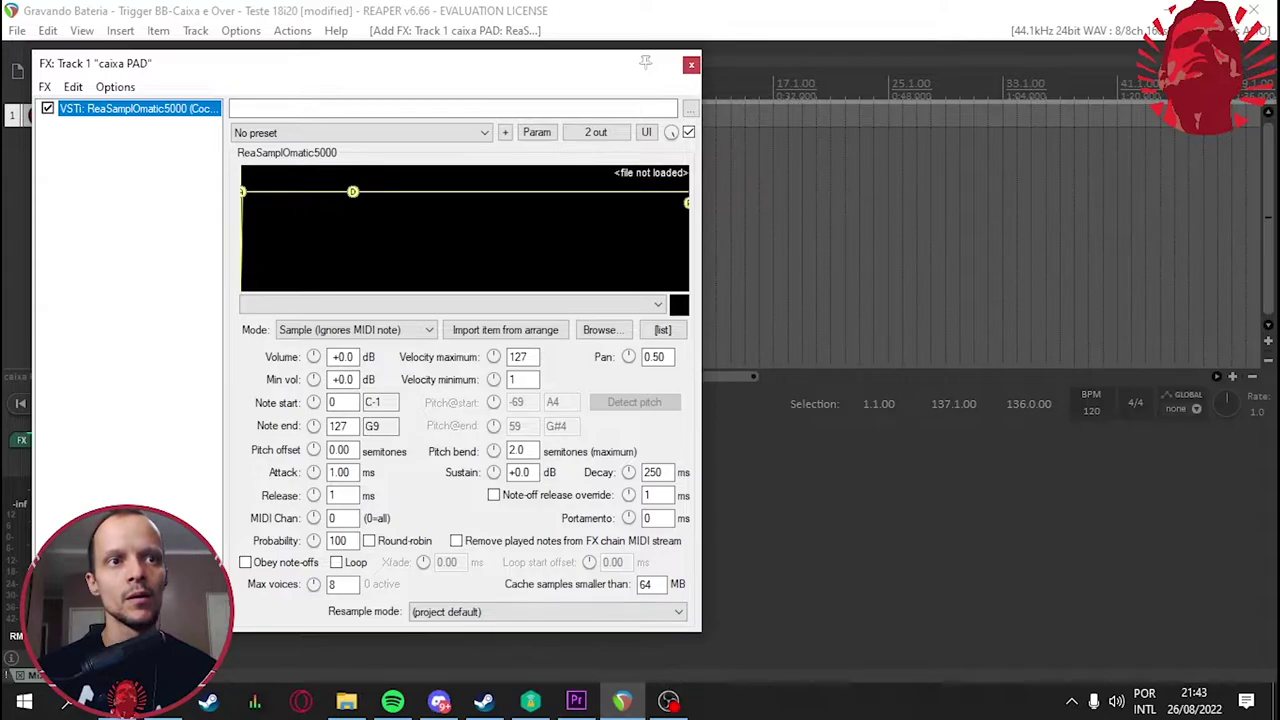
Add JS: Audio To MIDI Drum Trigger to the chain and place it before ReaSamplOmatic5000.
key(Insert)
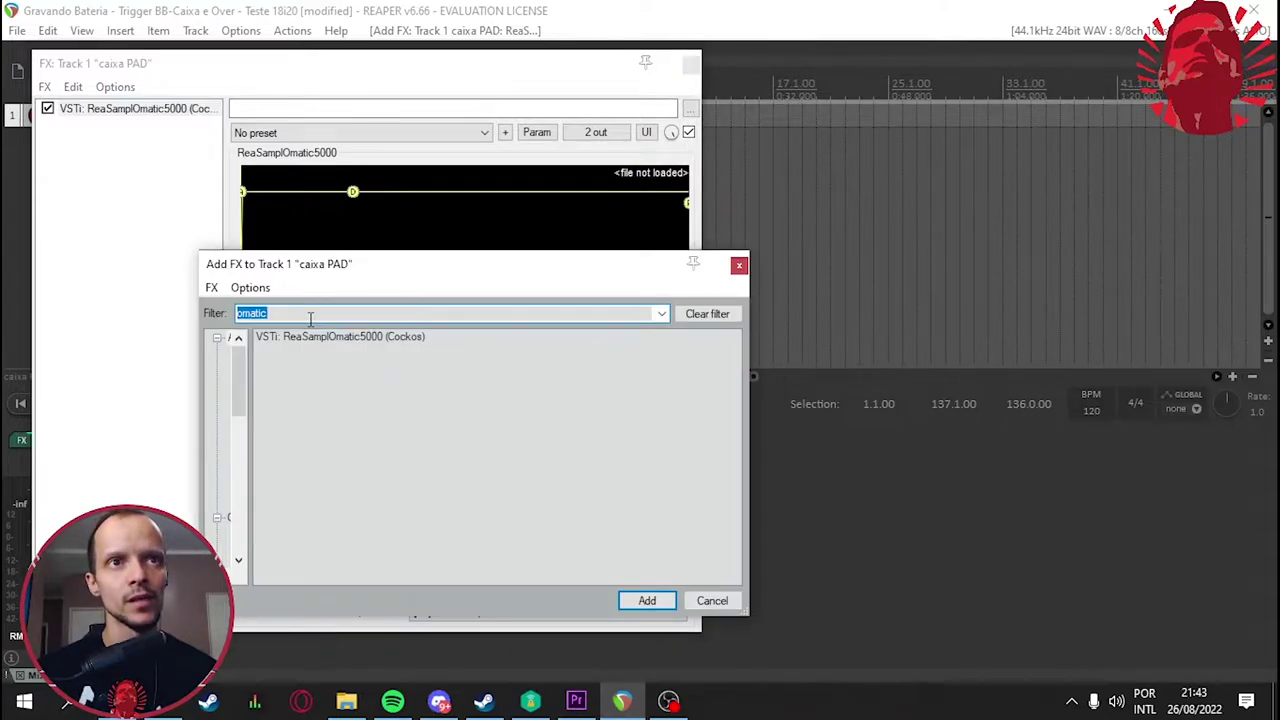
text(drum to)
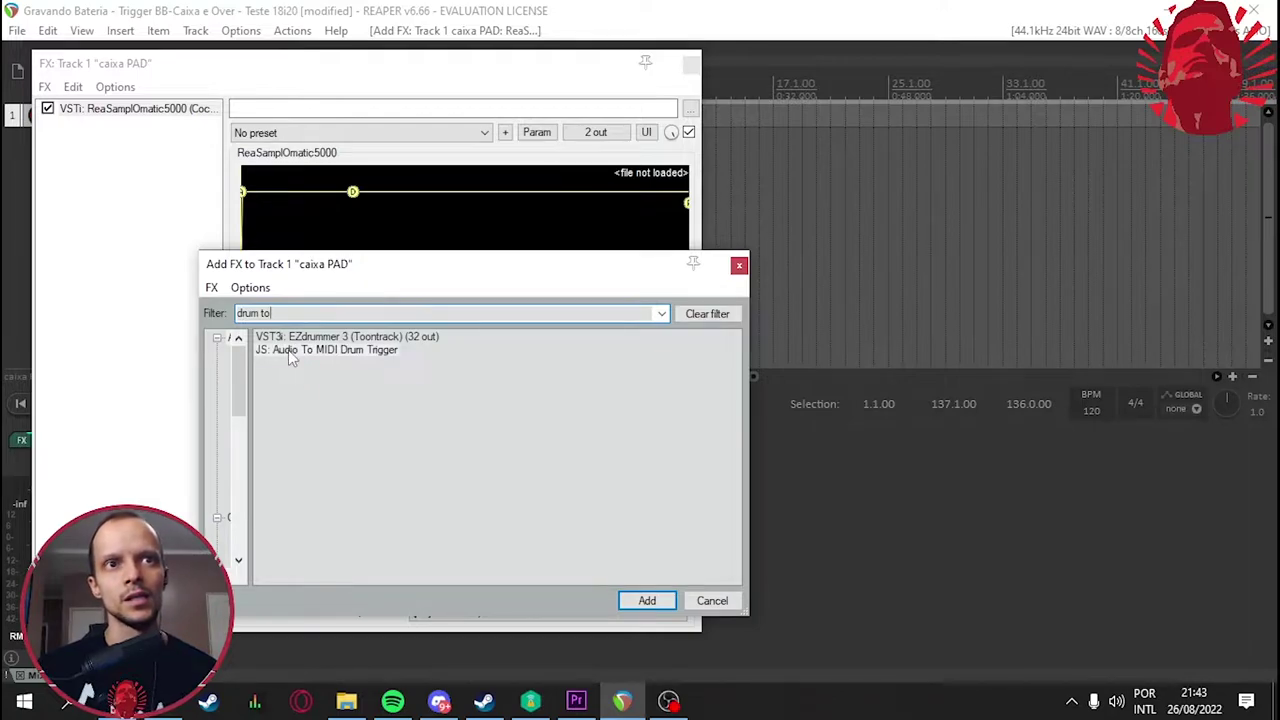
click(288, 350)
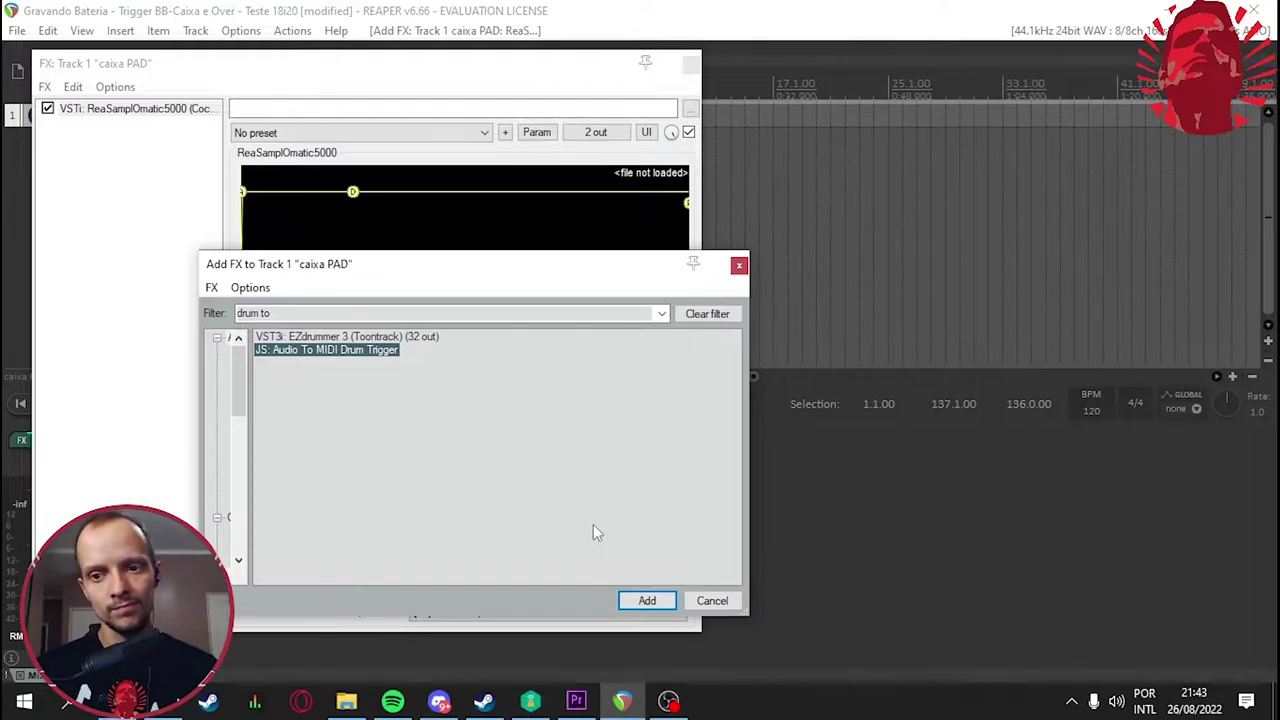
click(646, 601)
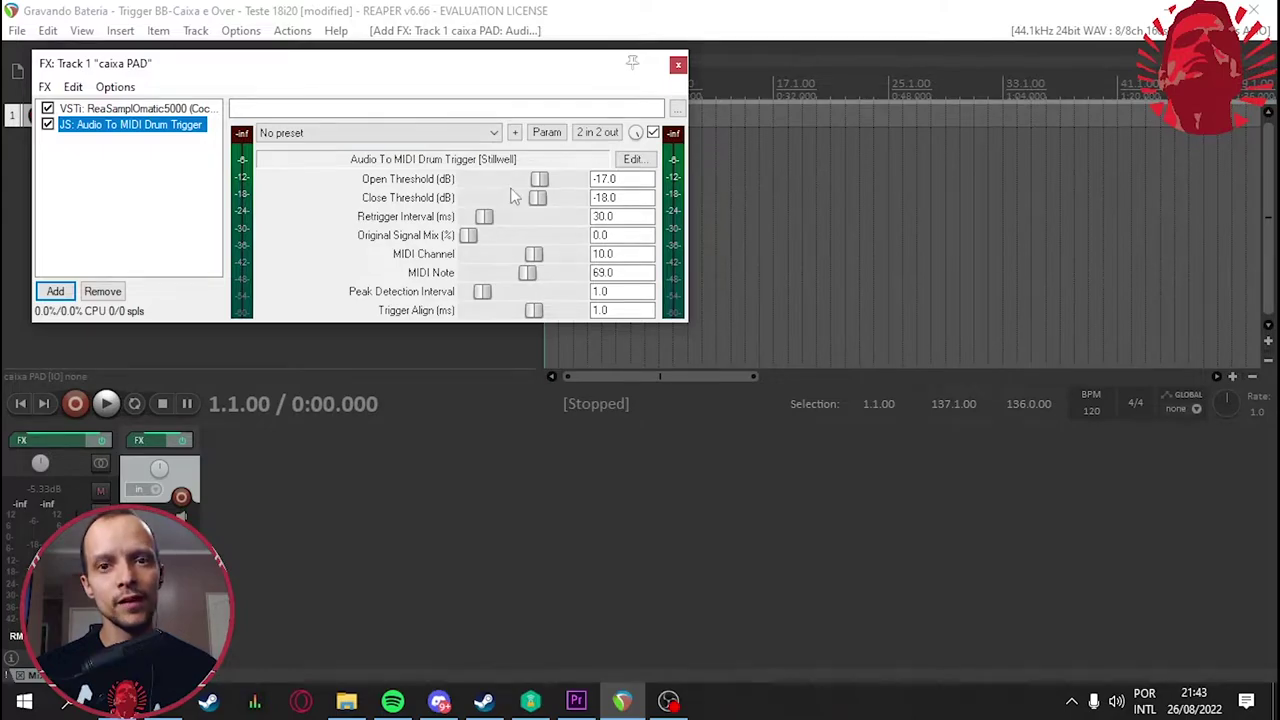
drag(120, 110, 121, 145)
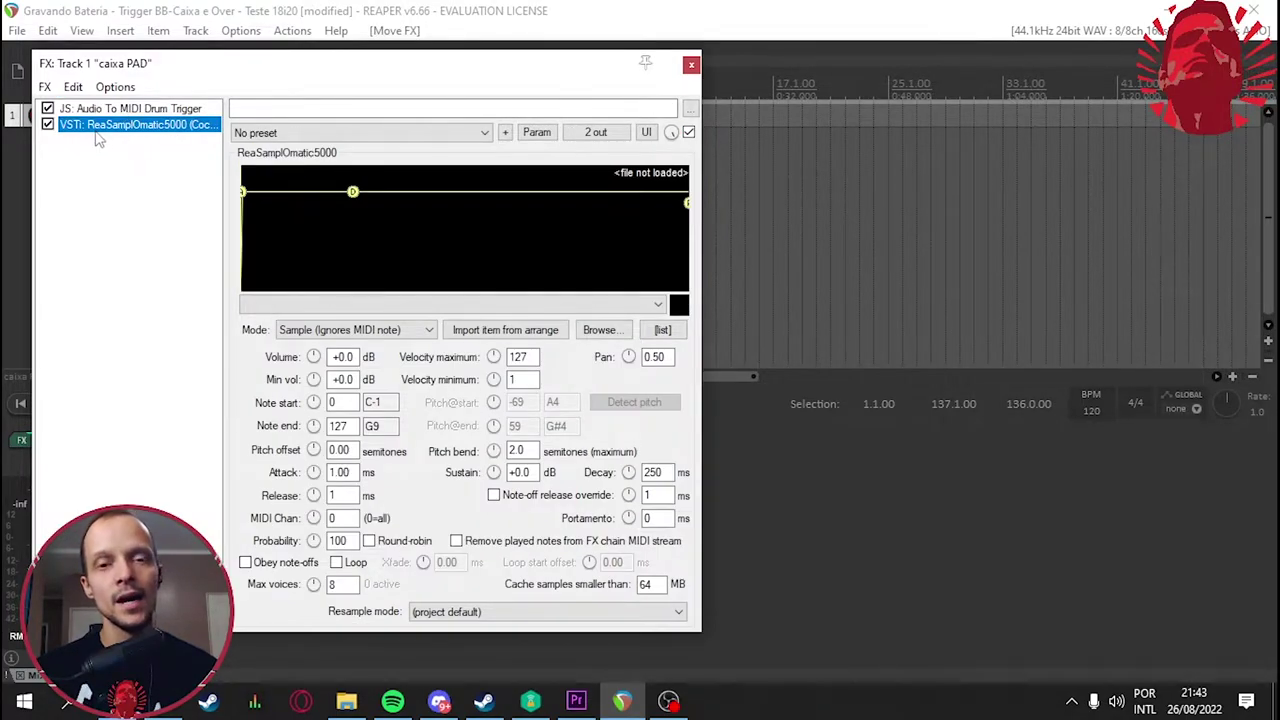
Load the sample Snare Craviotto Mapple 14-6.5'' from the Drum Samples folder "Snare etc" into ReaSamplOmatic5000.
drag(274, 64, 390, 170)
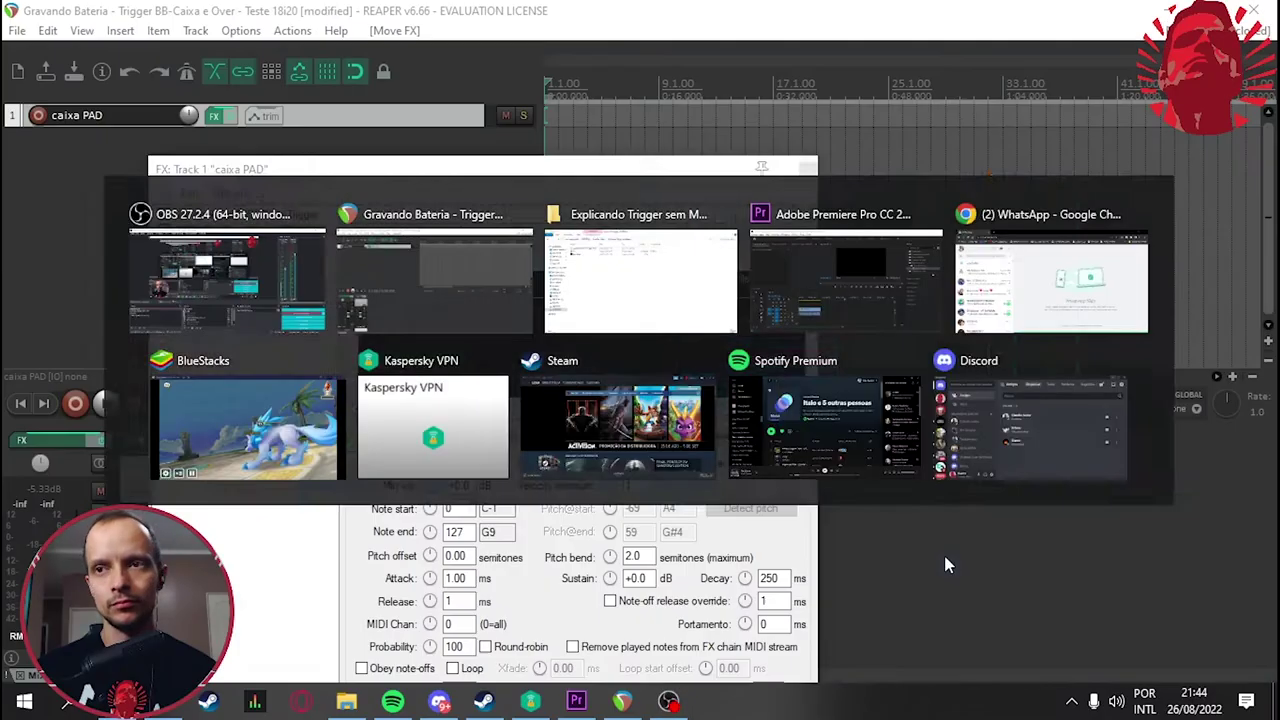
key(alt+Tab)
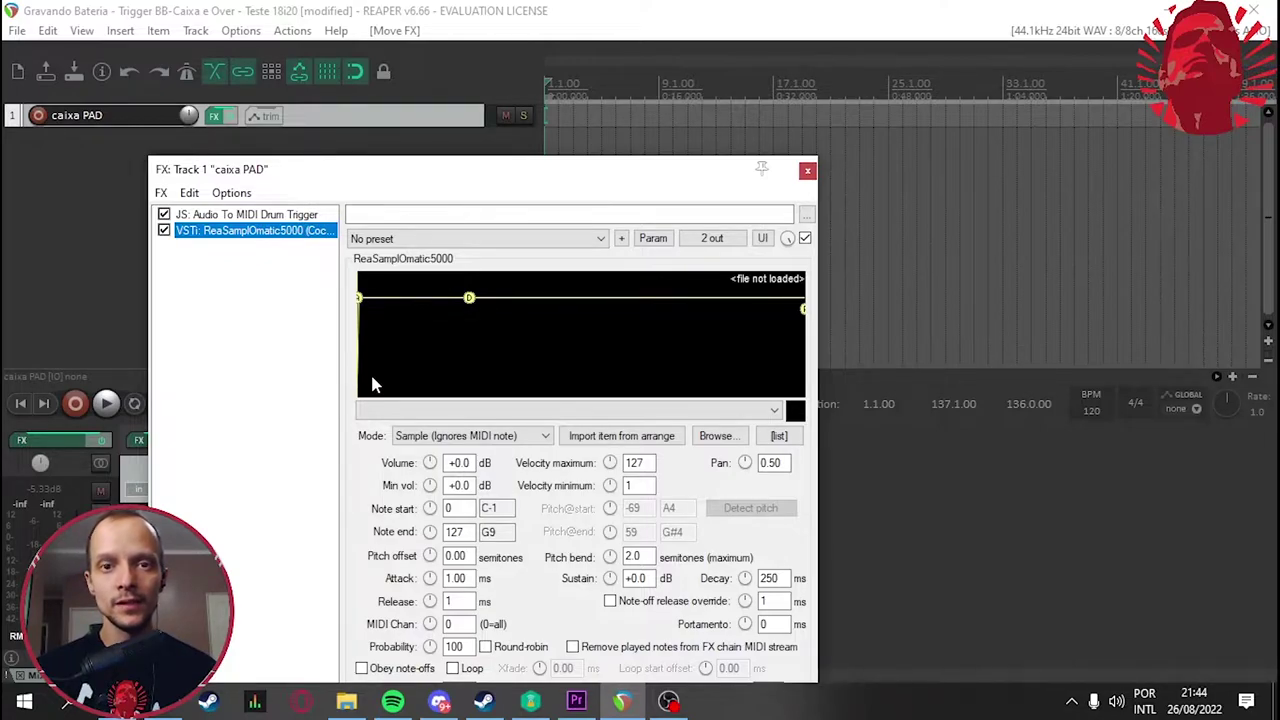
click(718, 438)
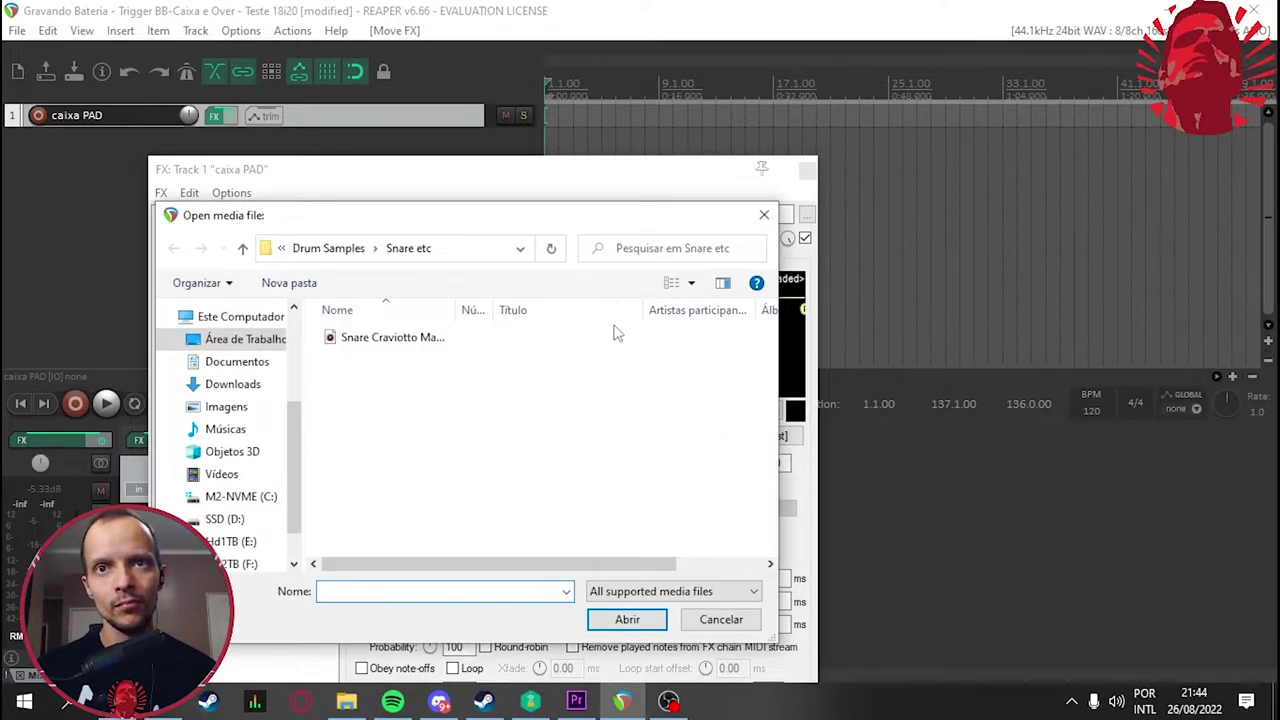
click(328, 250)
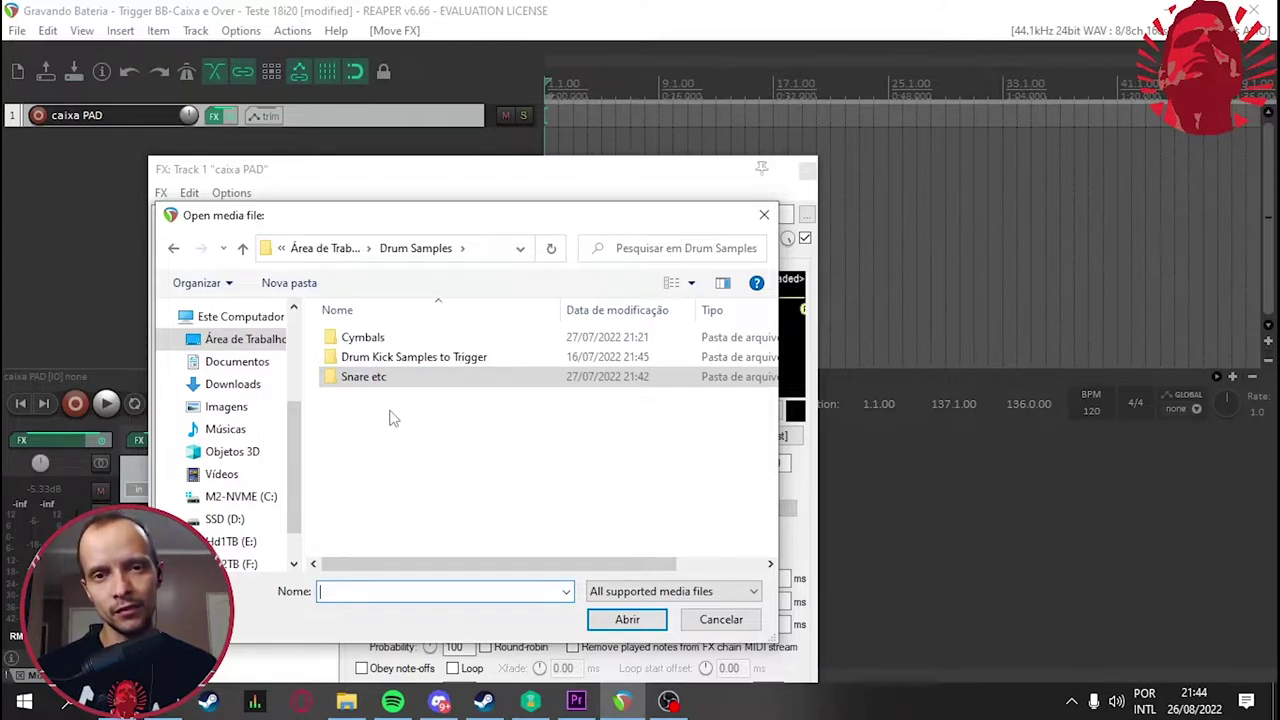
click(371, 386)
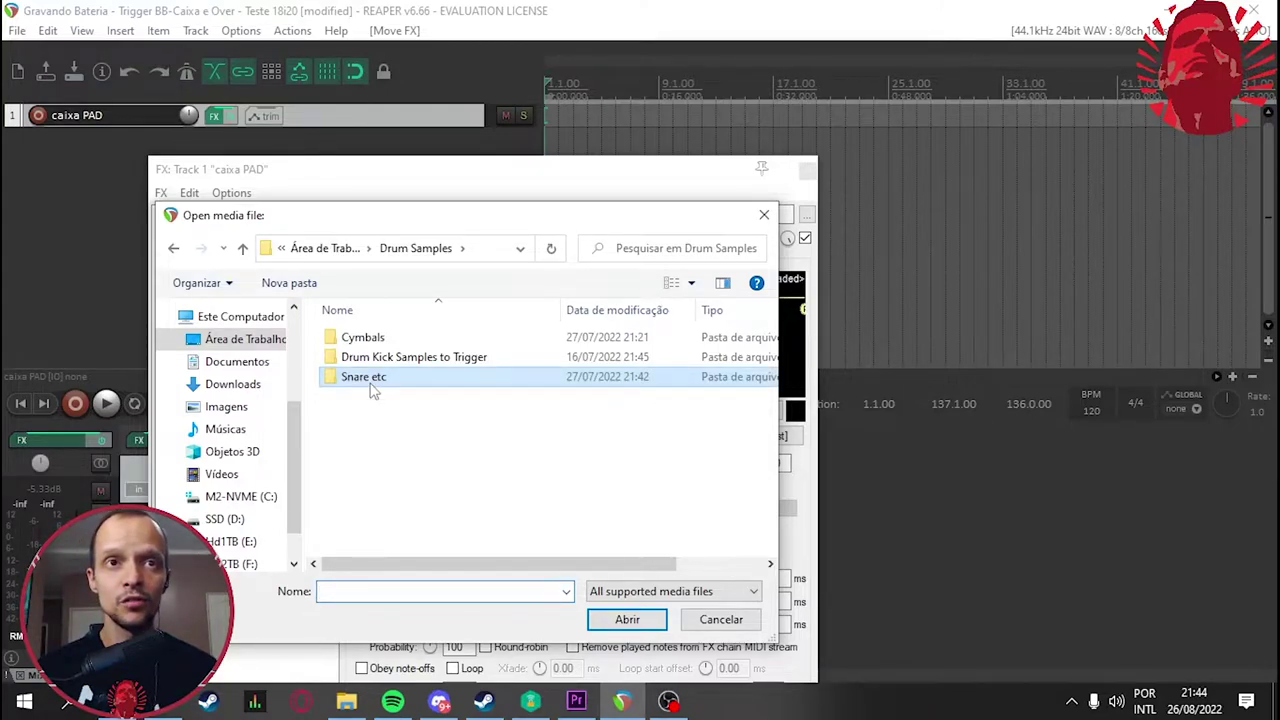
double_click(371, 386)
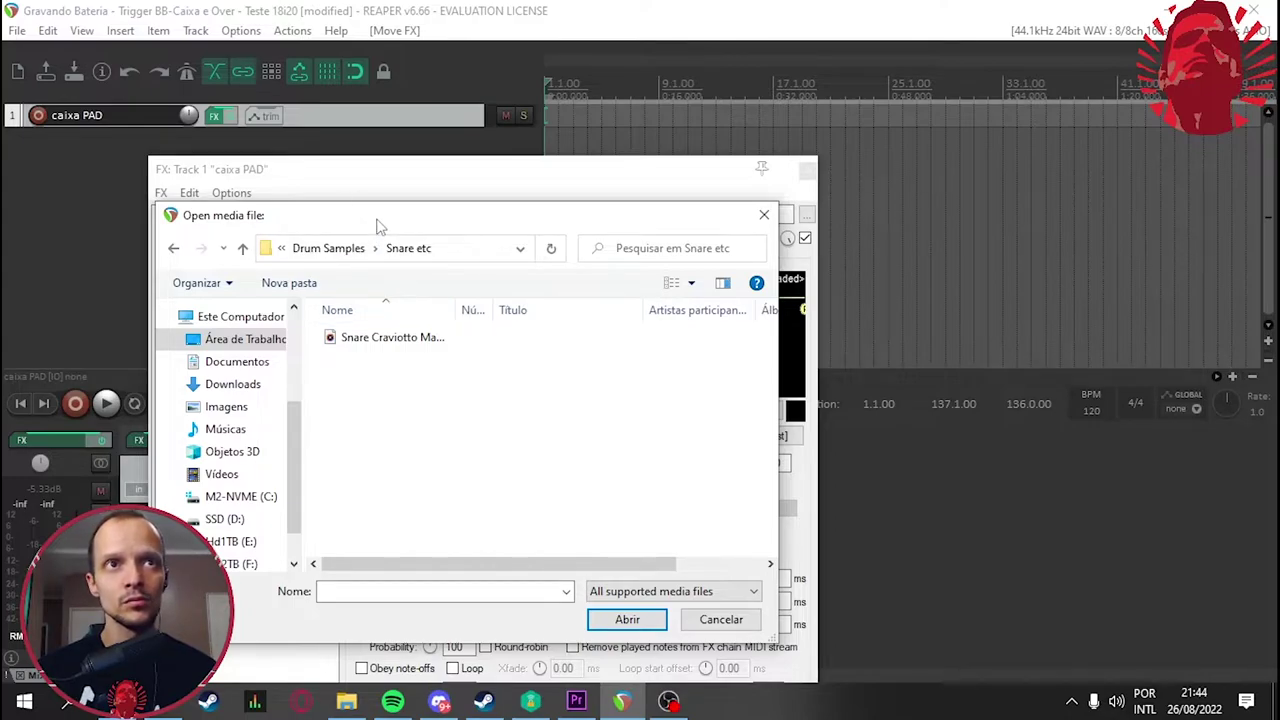
click(368, 341)
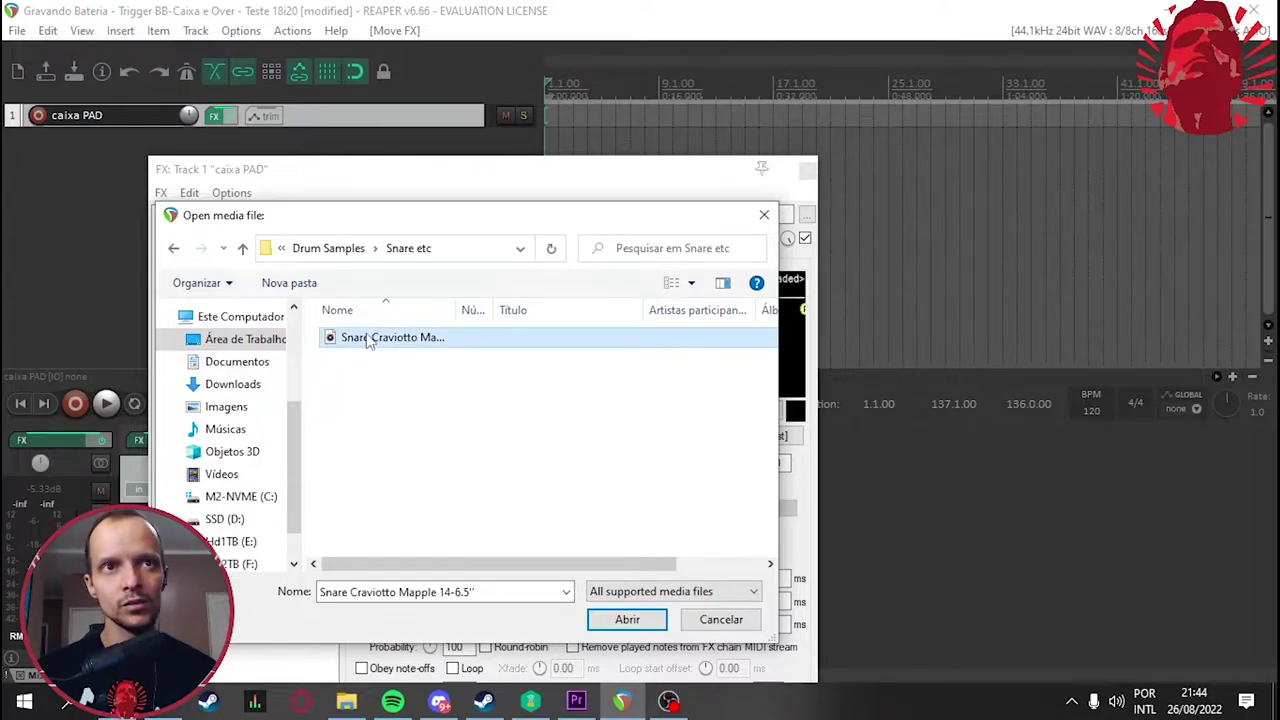
drag(408, 217, 430, 245)
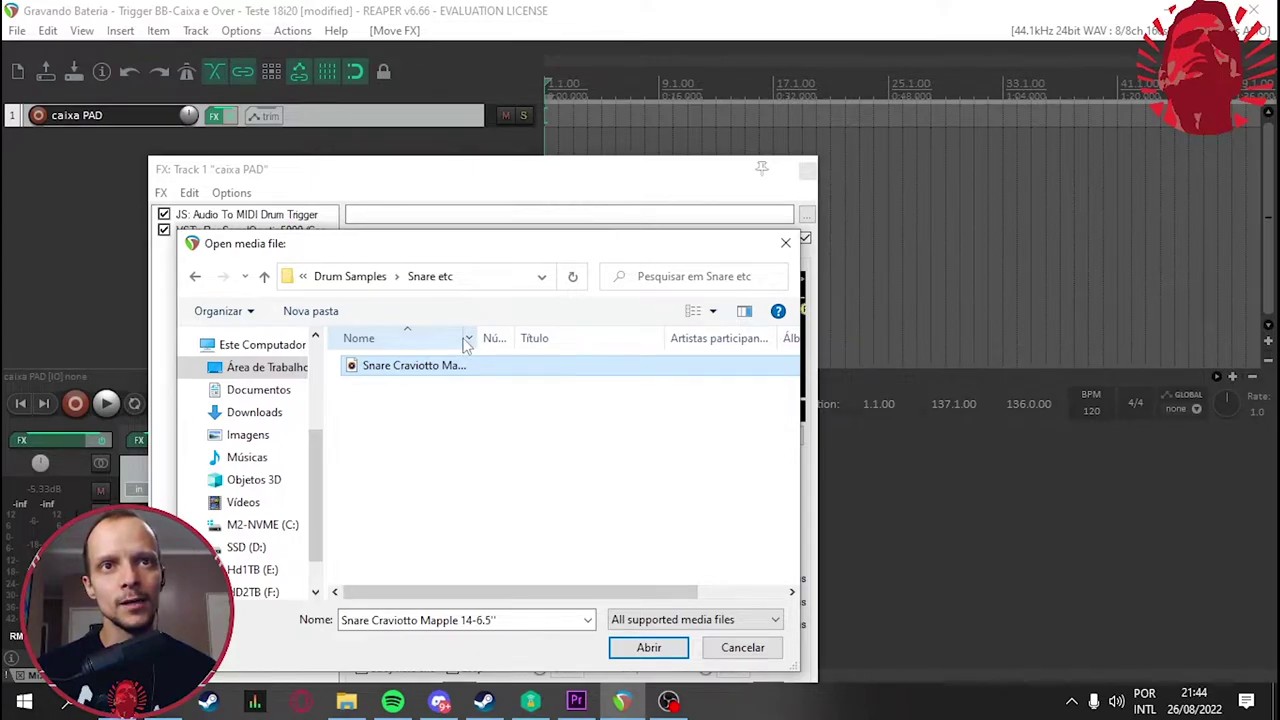
click(438, 370)
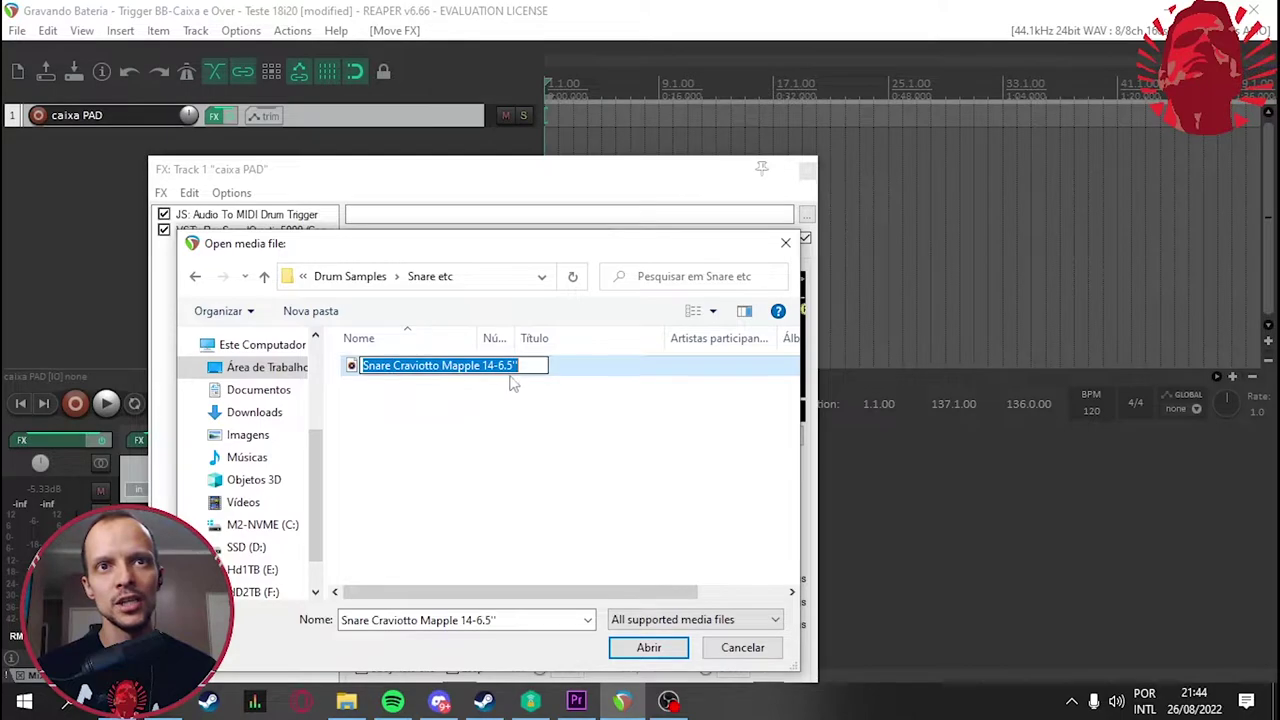
key(Escape)
double_click(390, 370)
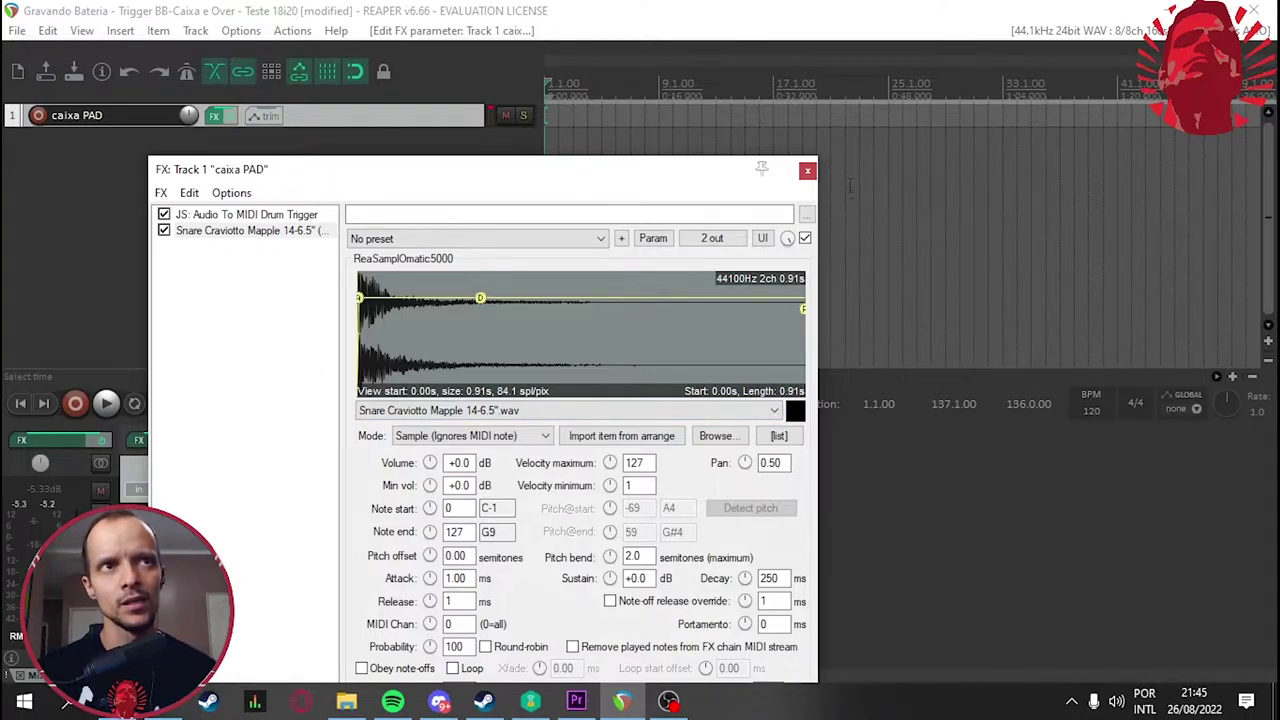
Close the FX chain, arm the caixa PAD track for recording and set its input to mono Input 6.
click(808, 172)
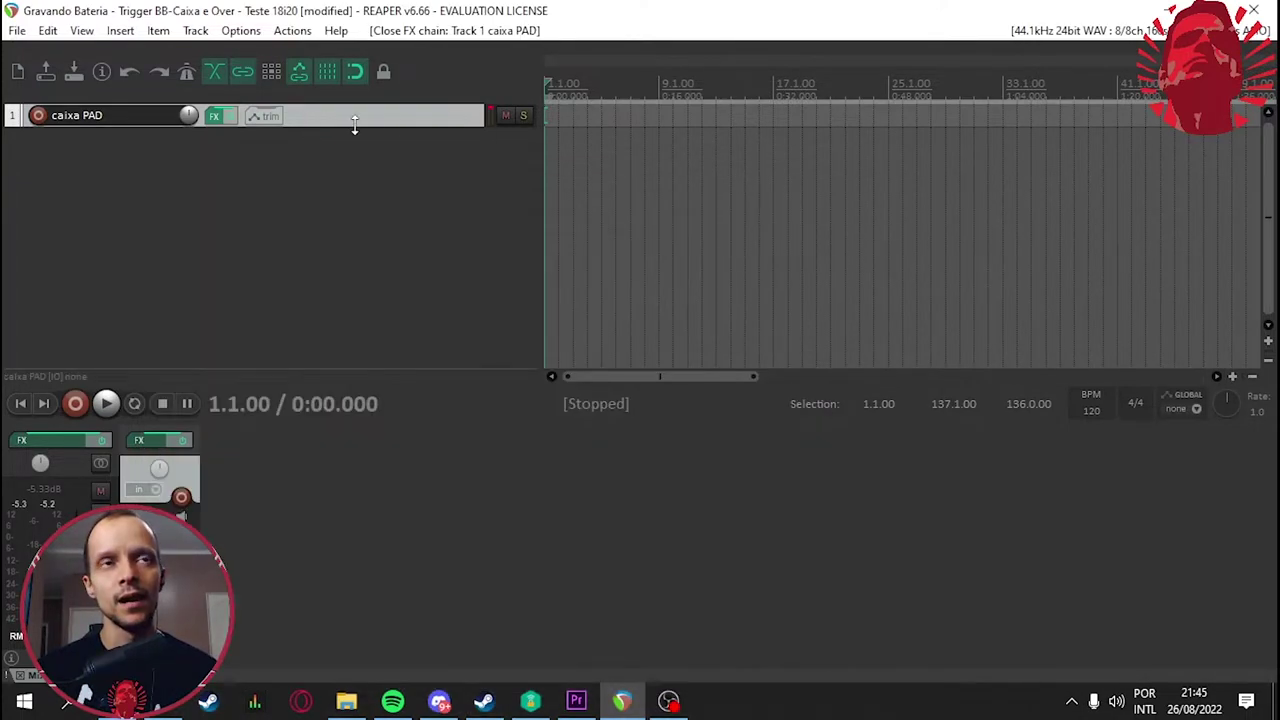
click(41, 117)
click(447, 121)
mouse_move(520, 129)
click(636, 236)
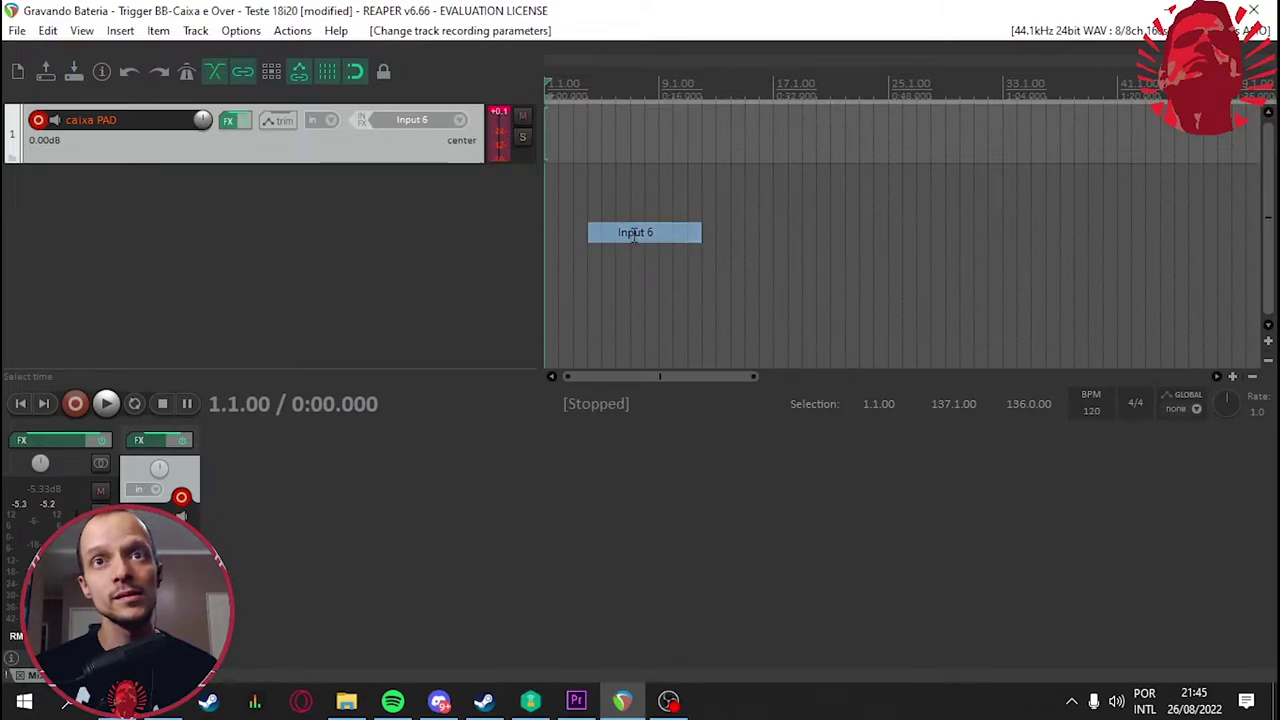
click(422, 117)
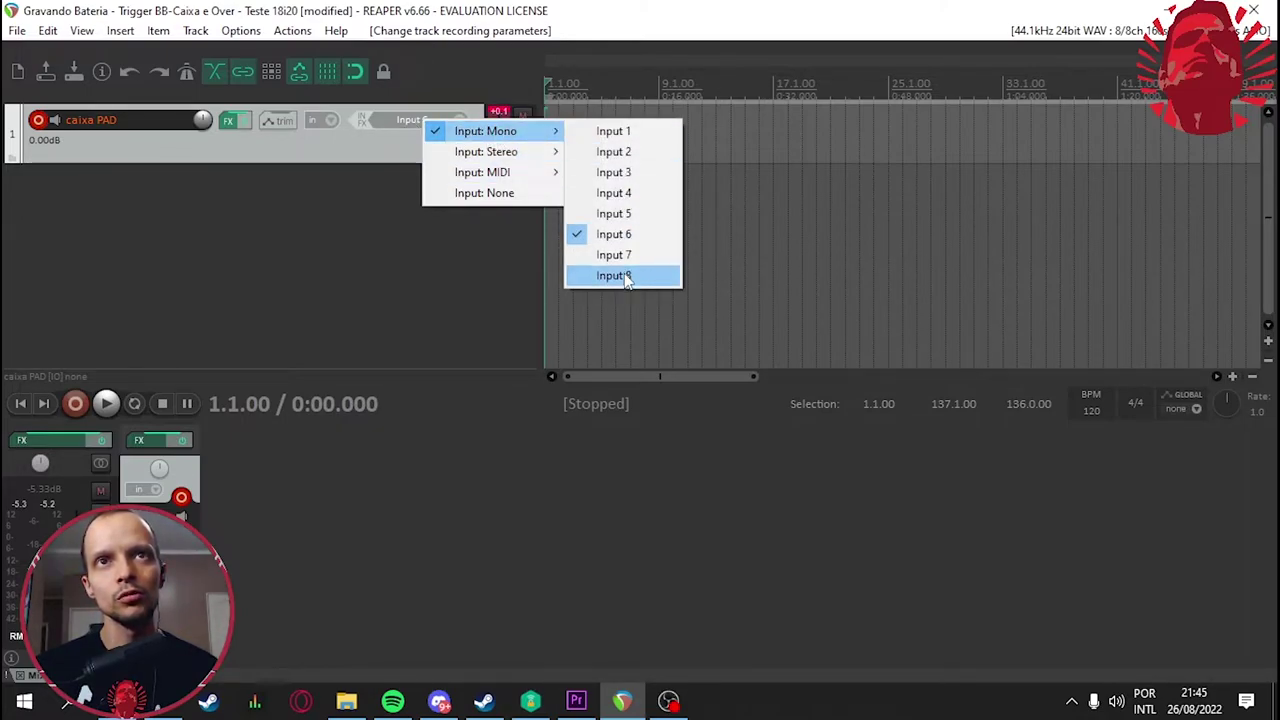
click(366, 141)
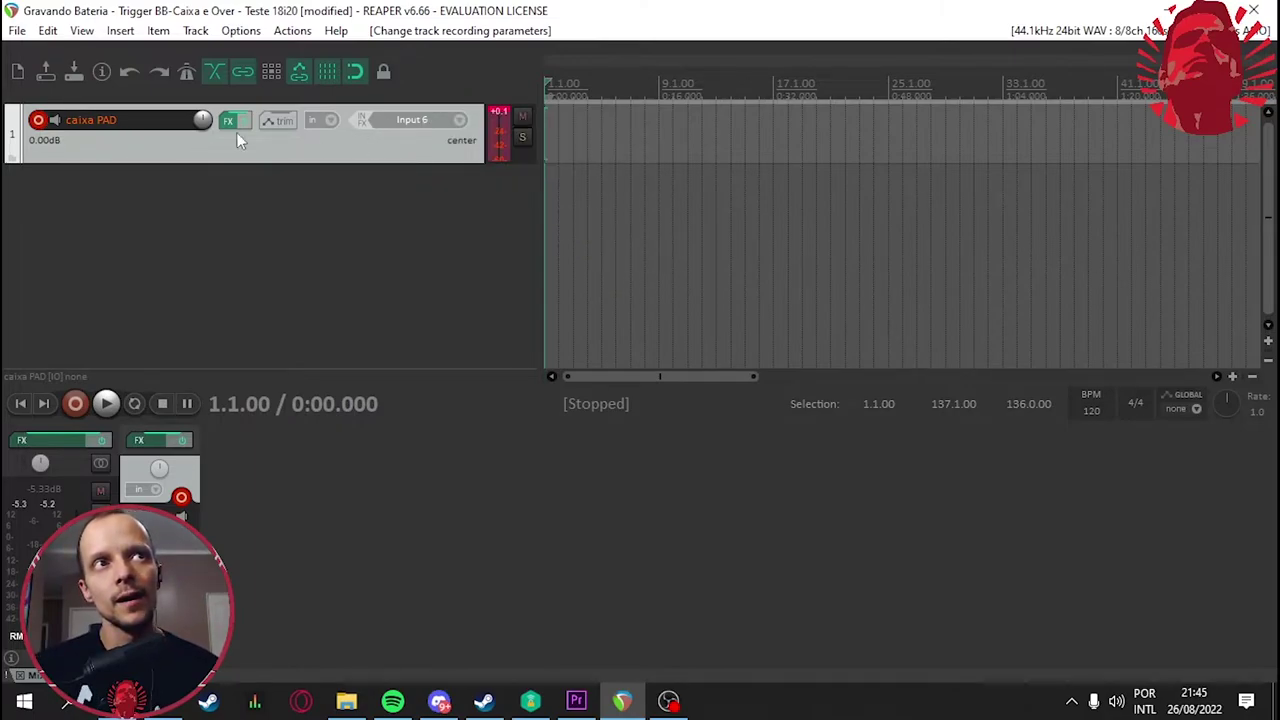
click(146, 183)
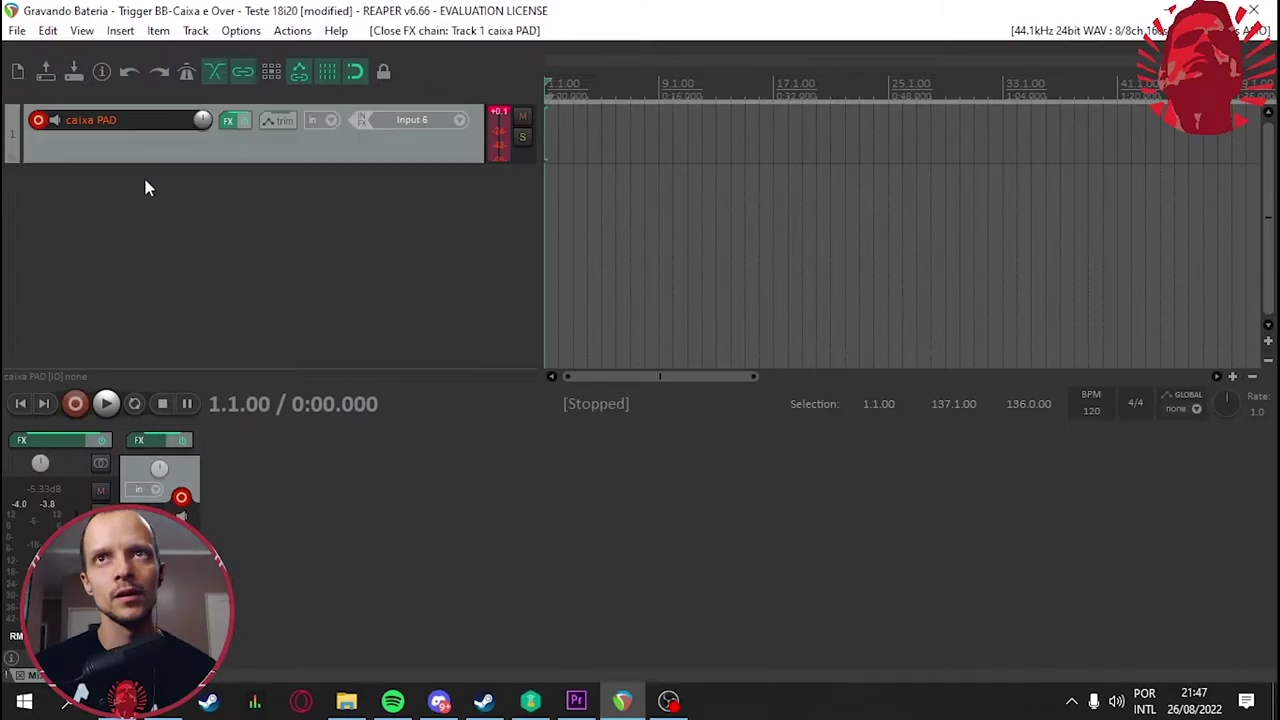
Record a pad take on the caixa PAD track from the project start and save the recorded file.
click(588, 86)
key(Home)
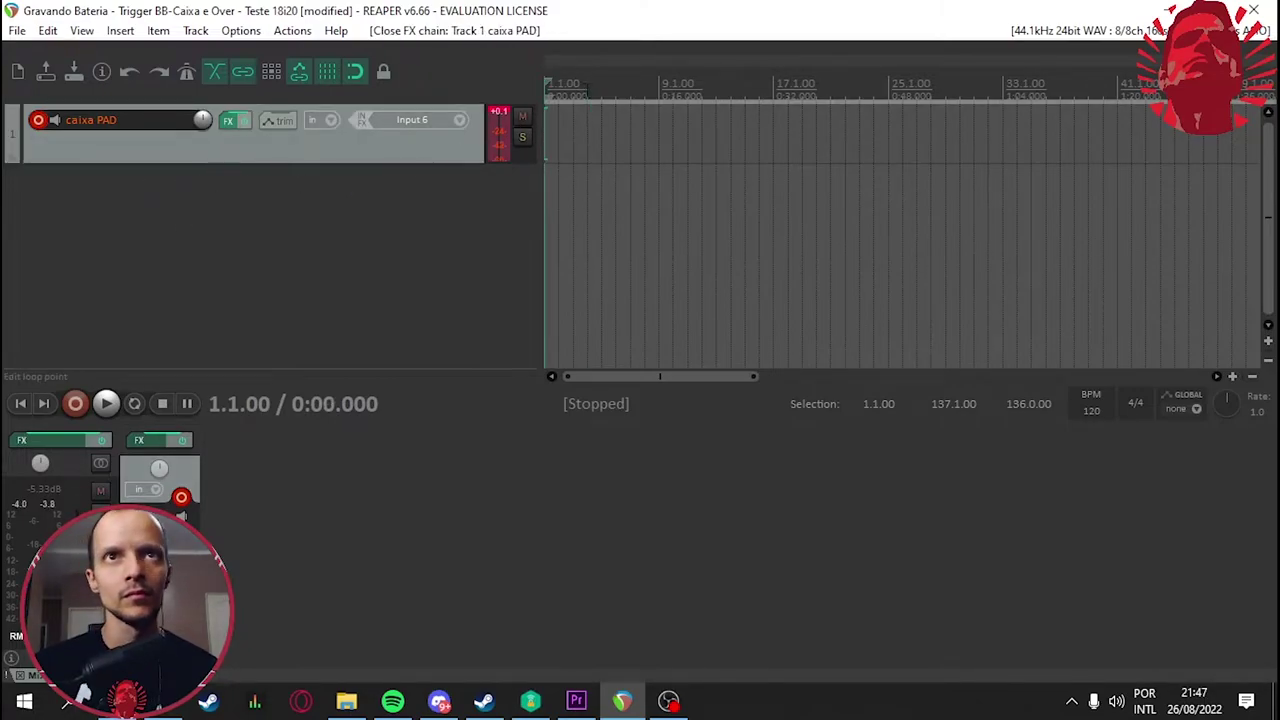
click(78, 410)
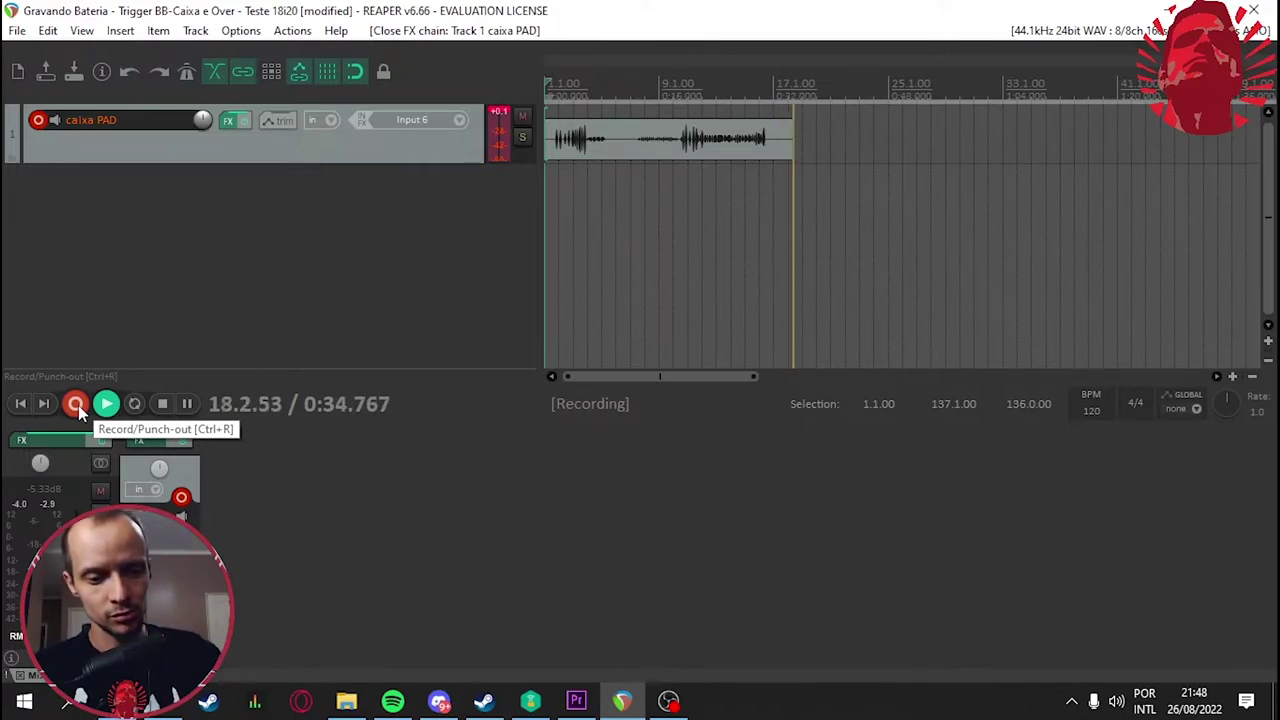
key(space)
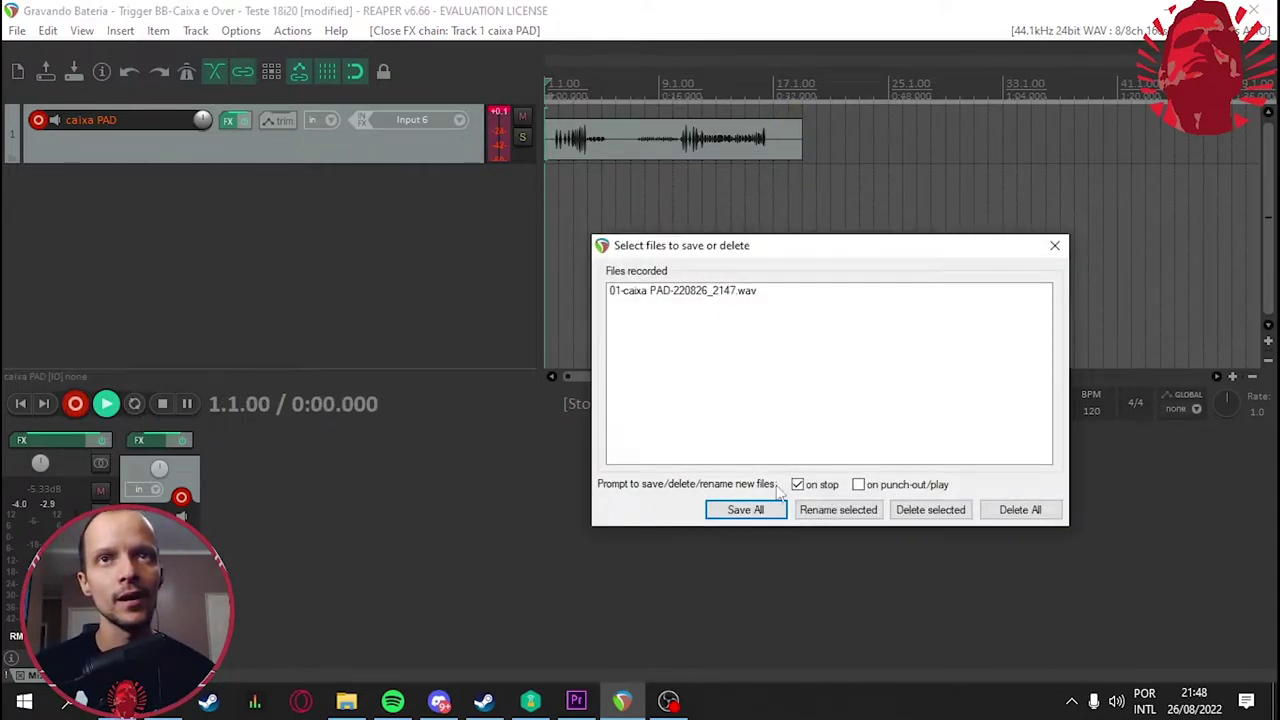
click(752, 508)
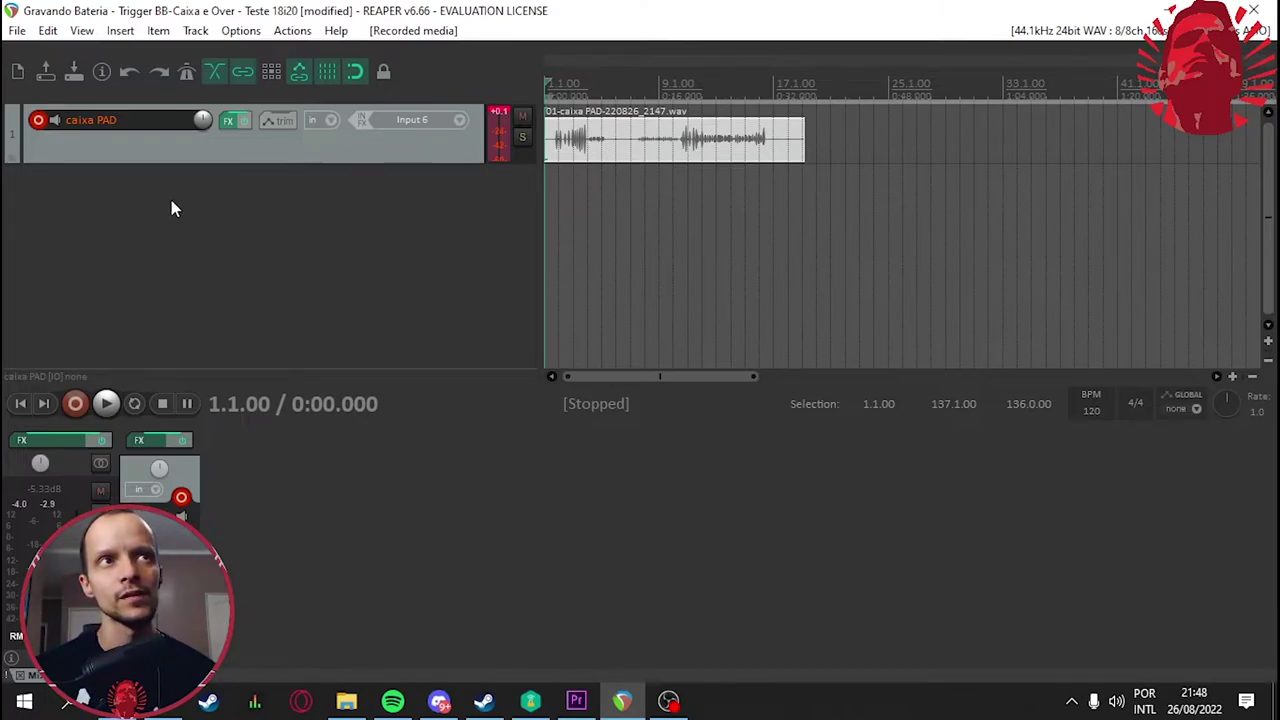
Play back the start of the recorded take and examine its waveform up close.
key(space)
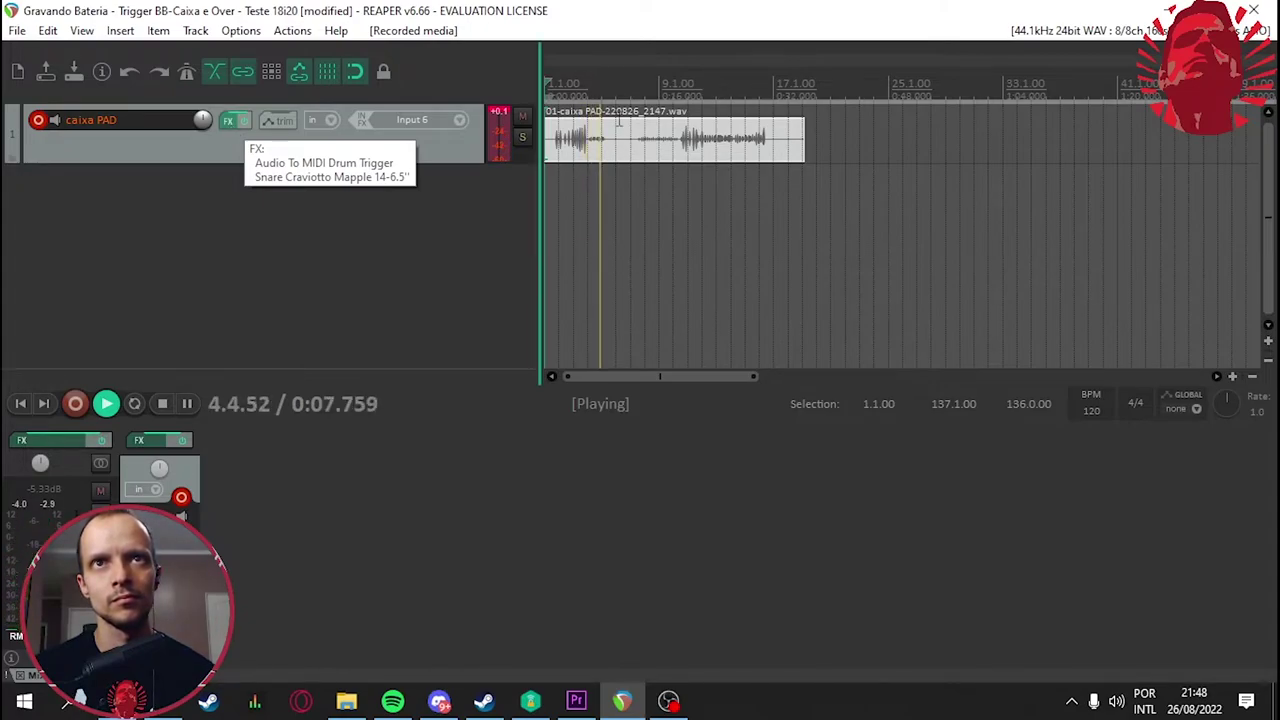
key(space)
scroll(606, 140, up, 5)
scroll(595, 170, down, 3)
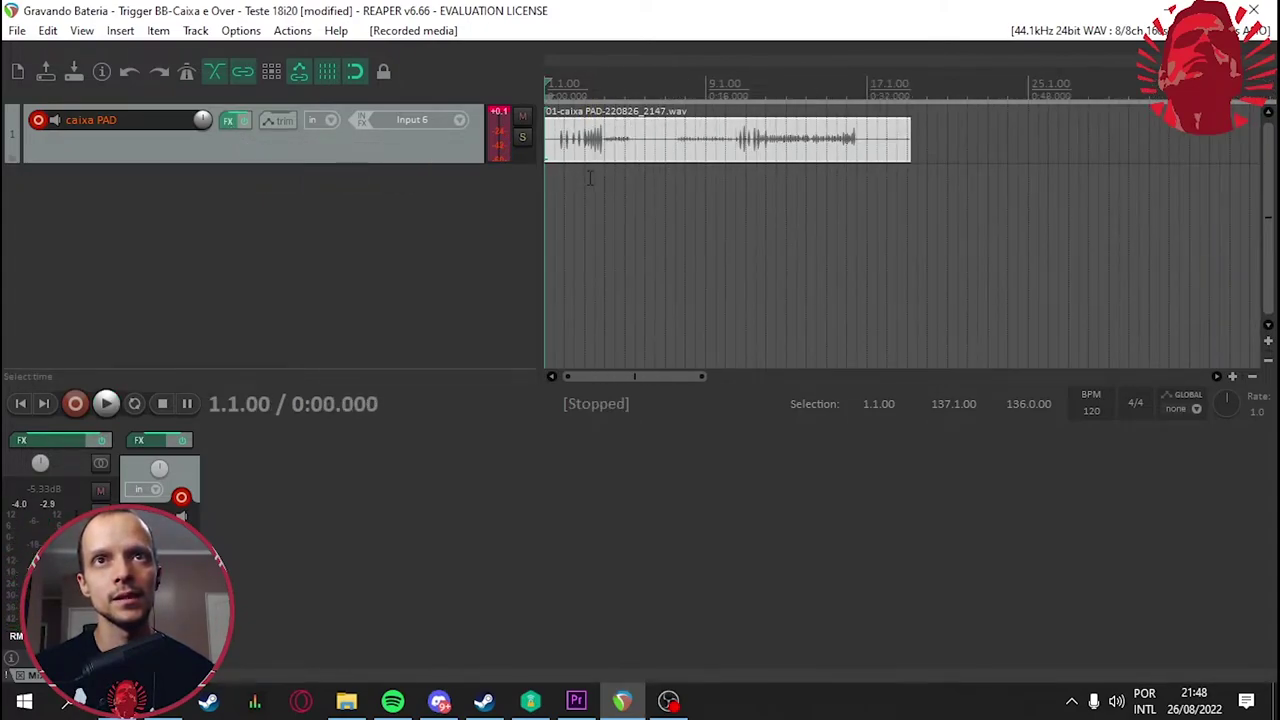
scroll(590, 178, up, 2)
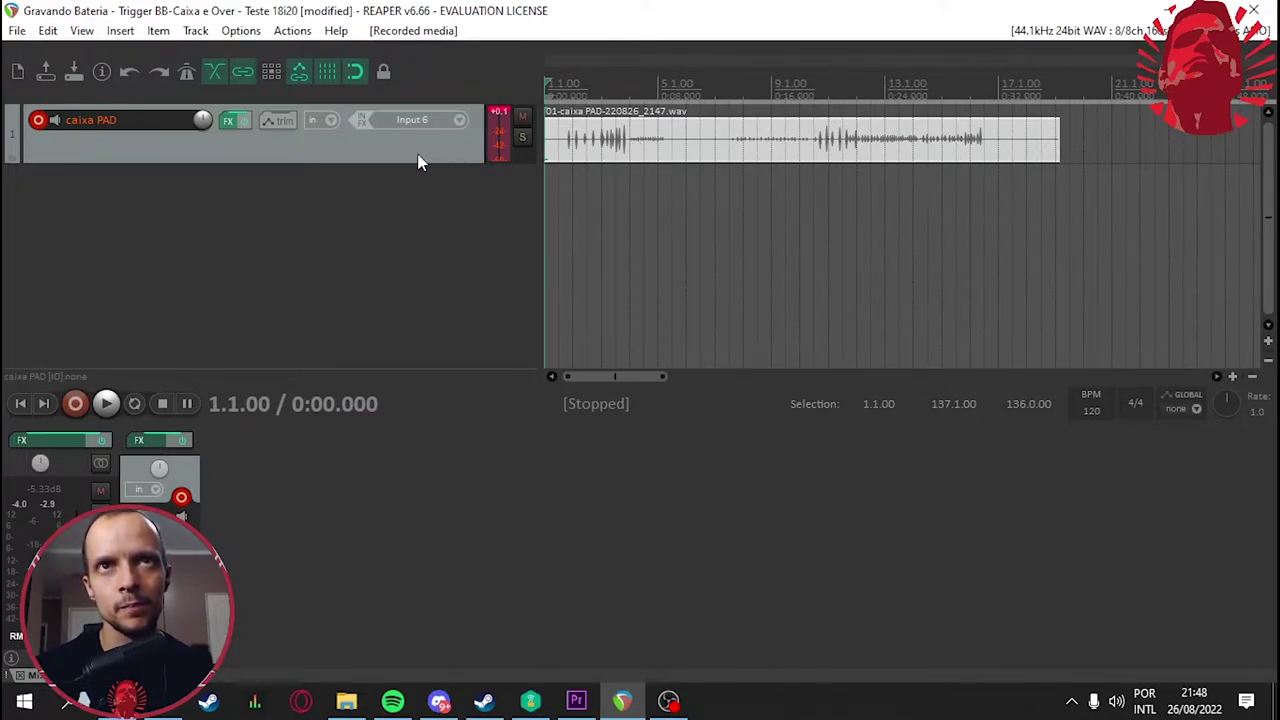
Open the caixa PAD effects chain, set the drum trigger's Open Threshold to -34 dB and play the soft hits from about bar 4.
click(226, 121)
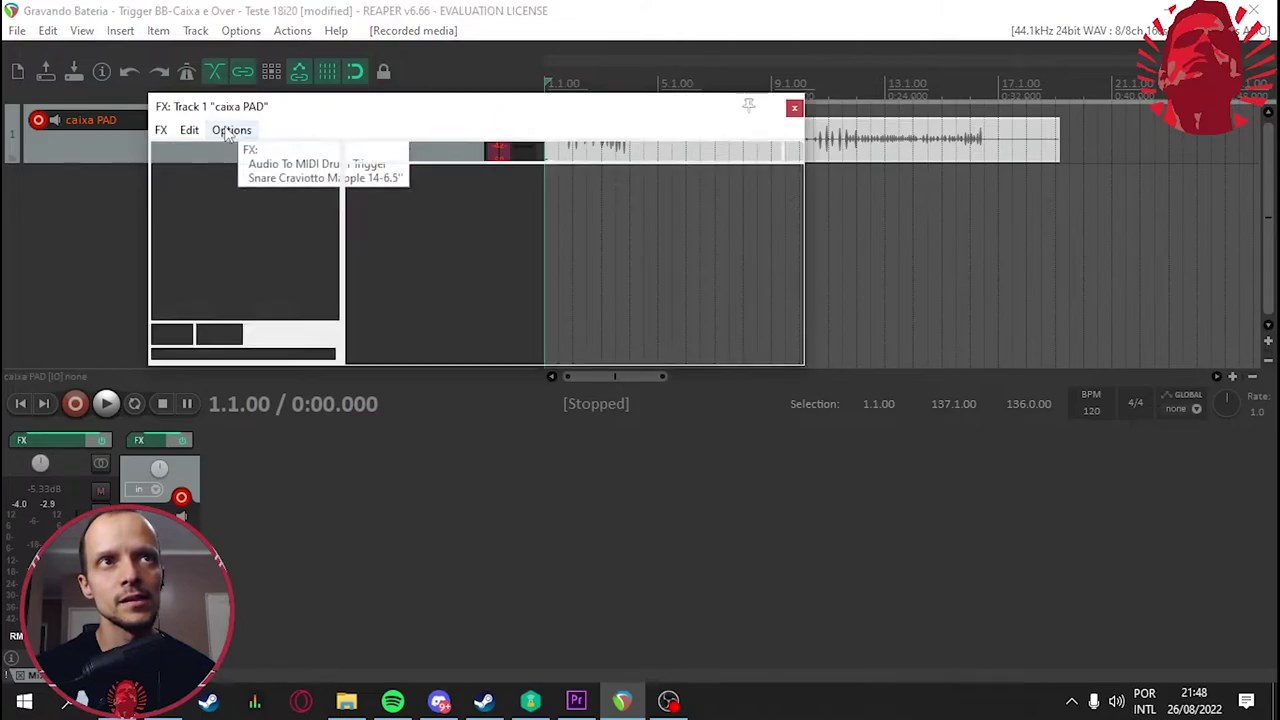
drag(390, 110, 408, 229)
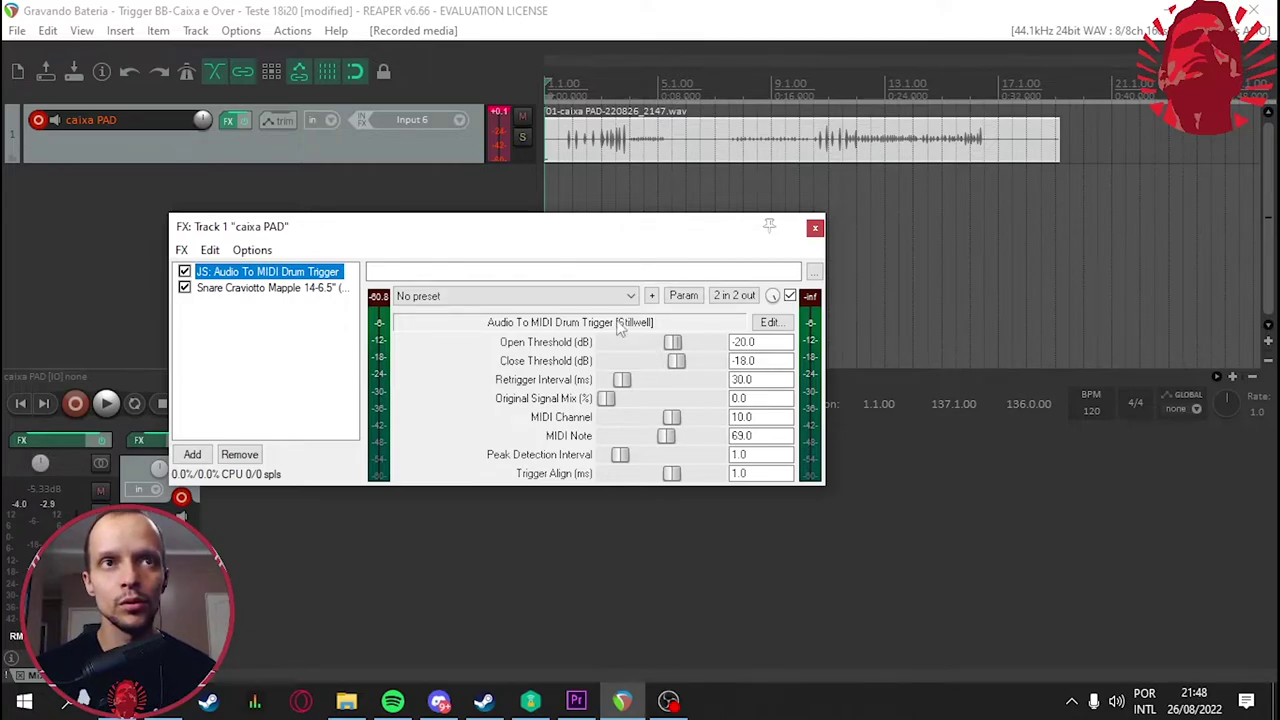
click(629, 95)
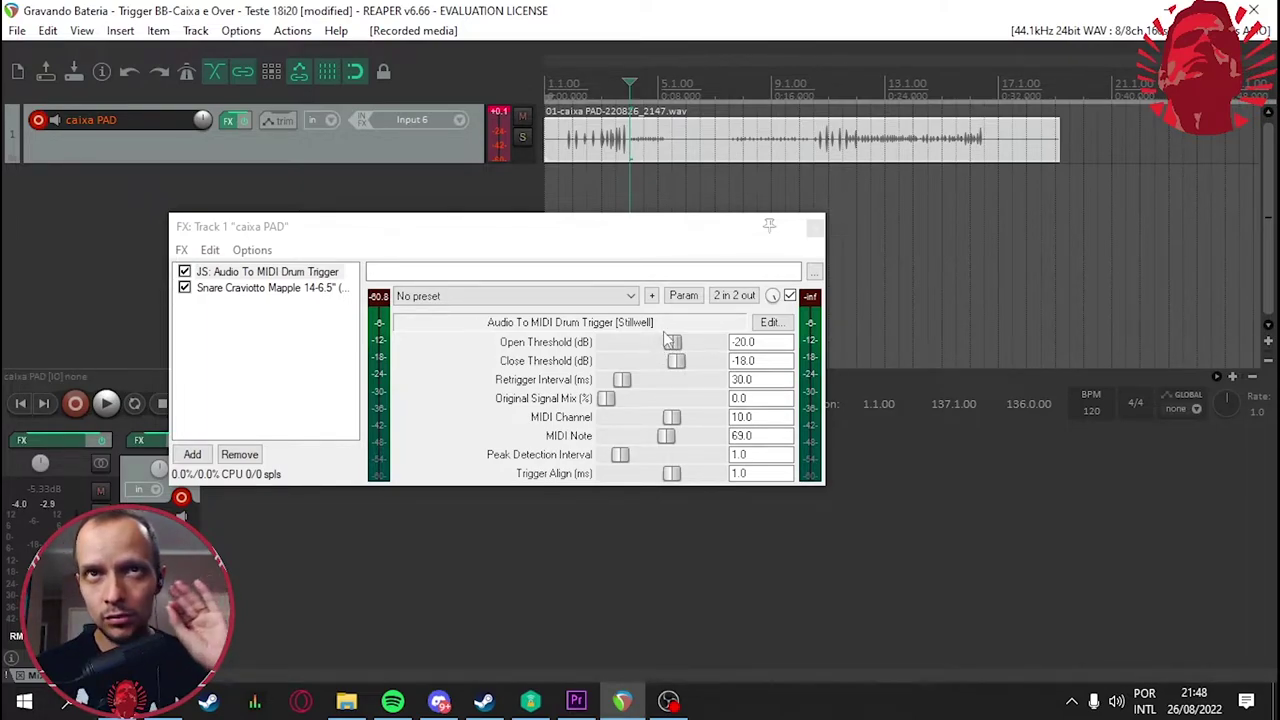
drag(664, 342, 652, 350)
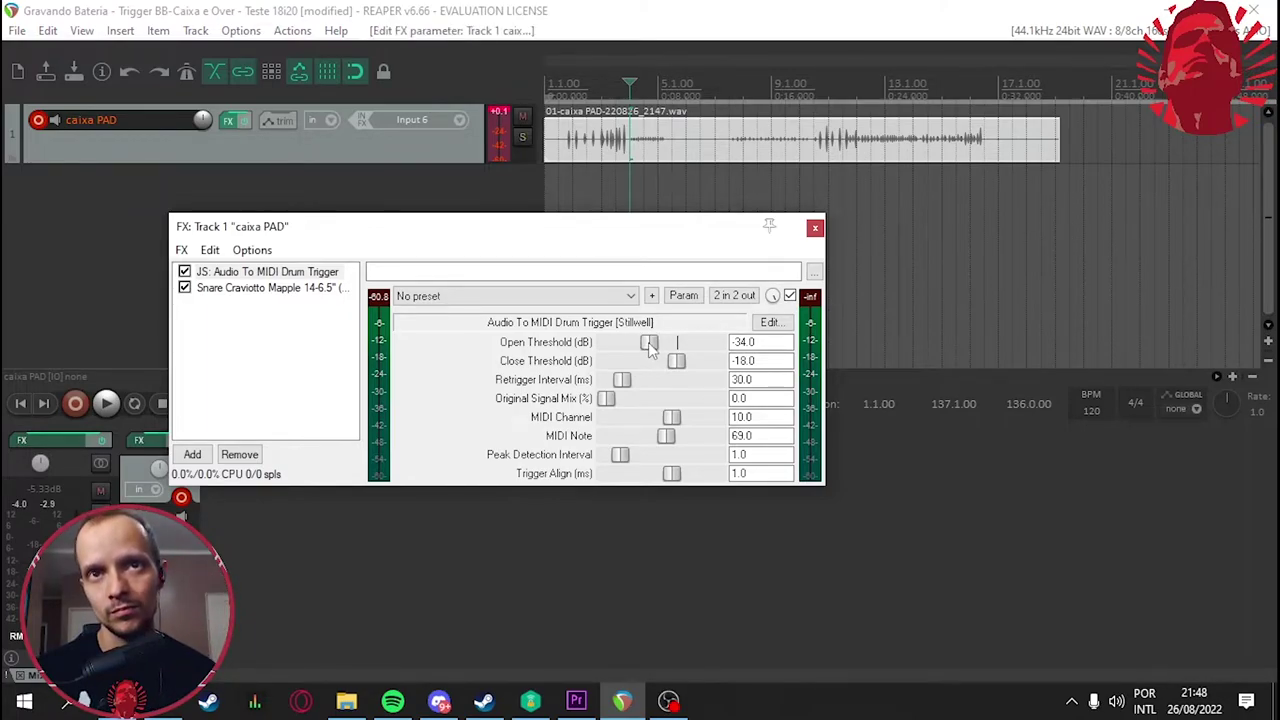
key(space)
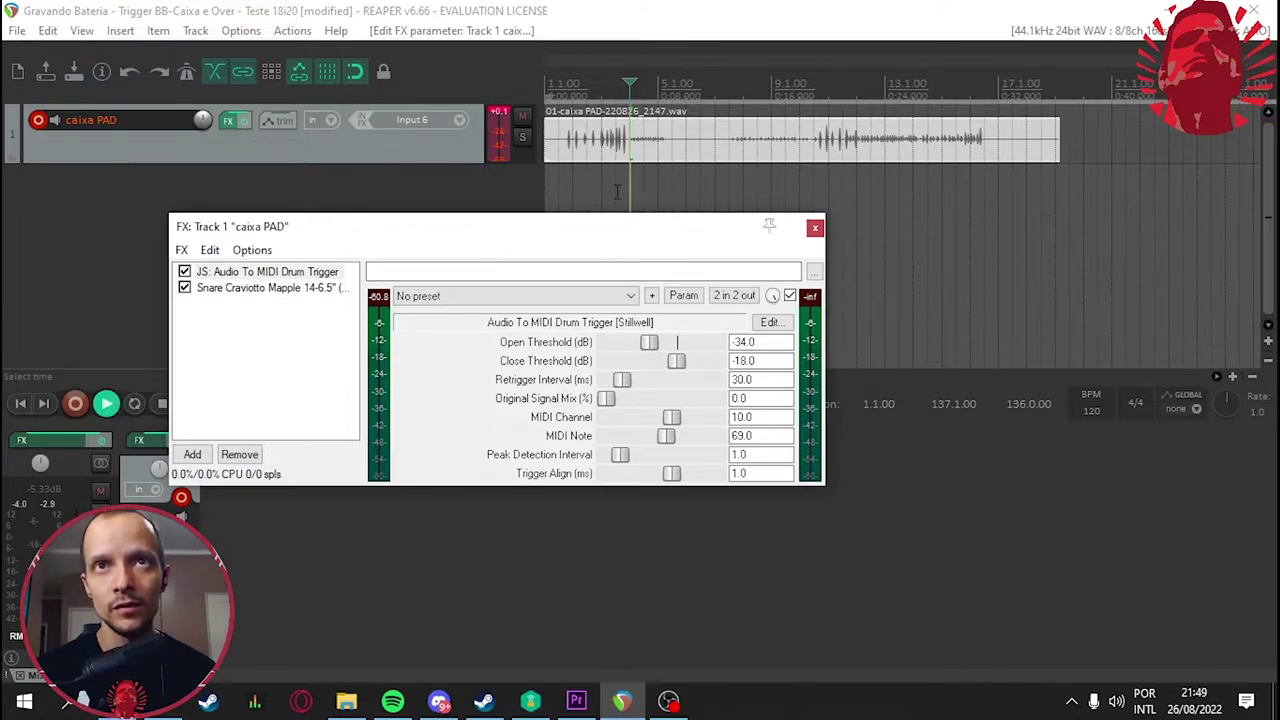
key(space)
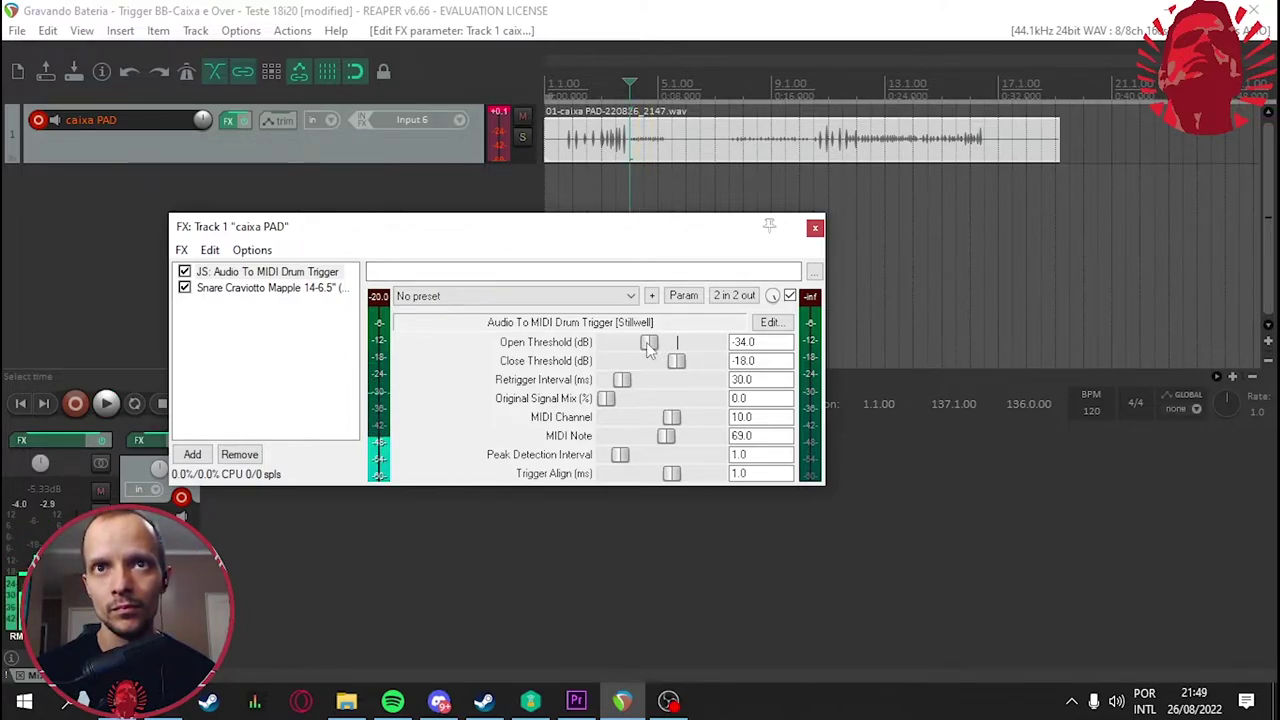
Compare Open Thresholds of -17 dB and -46 dB by playing the soft hits from about bar 4 with each.
drag(657, 347, 673, 350)
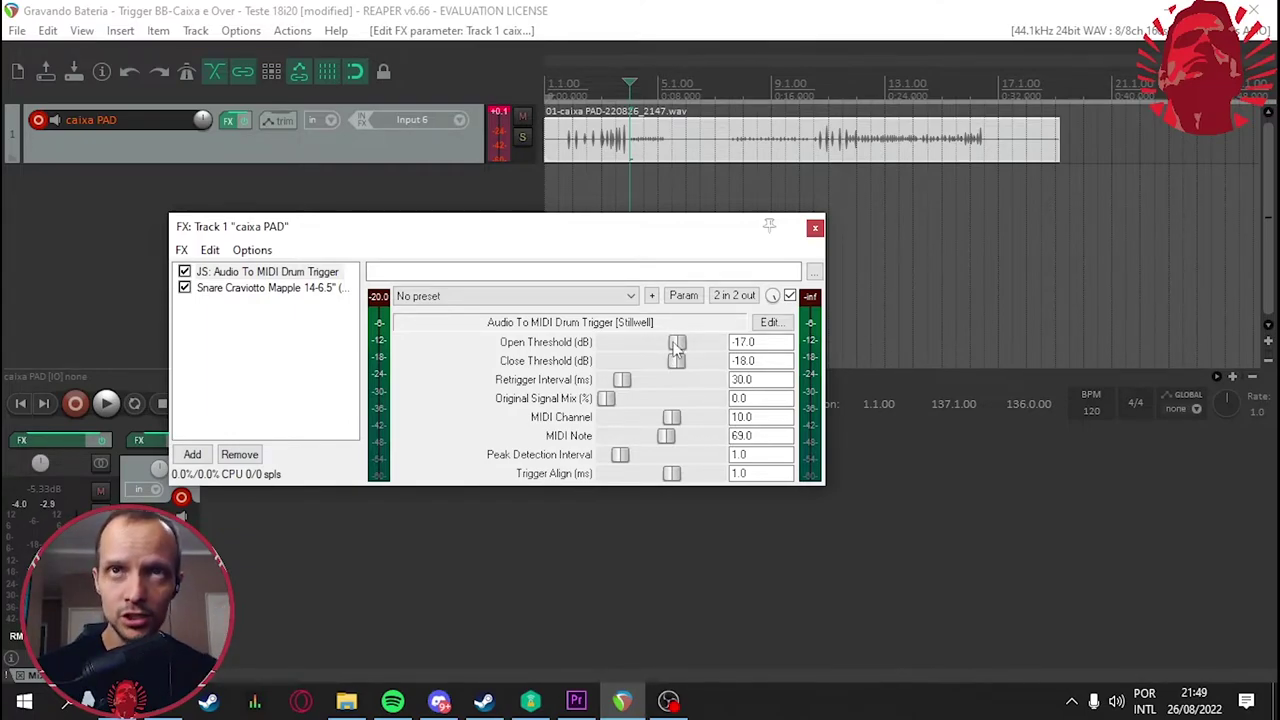
key(space)
key(space)
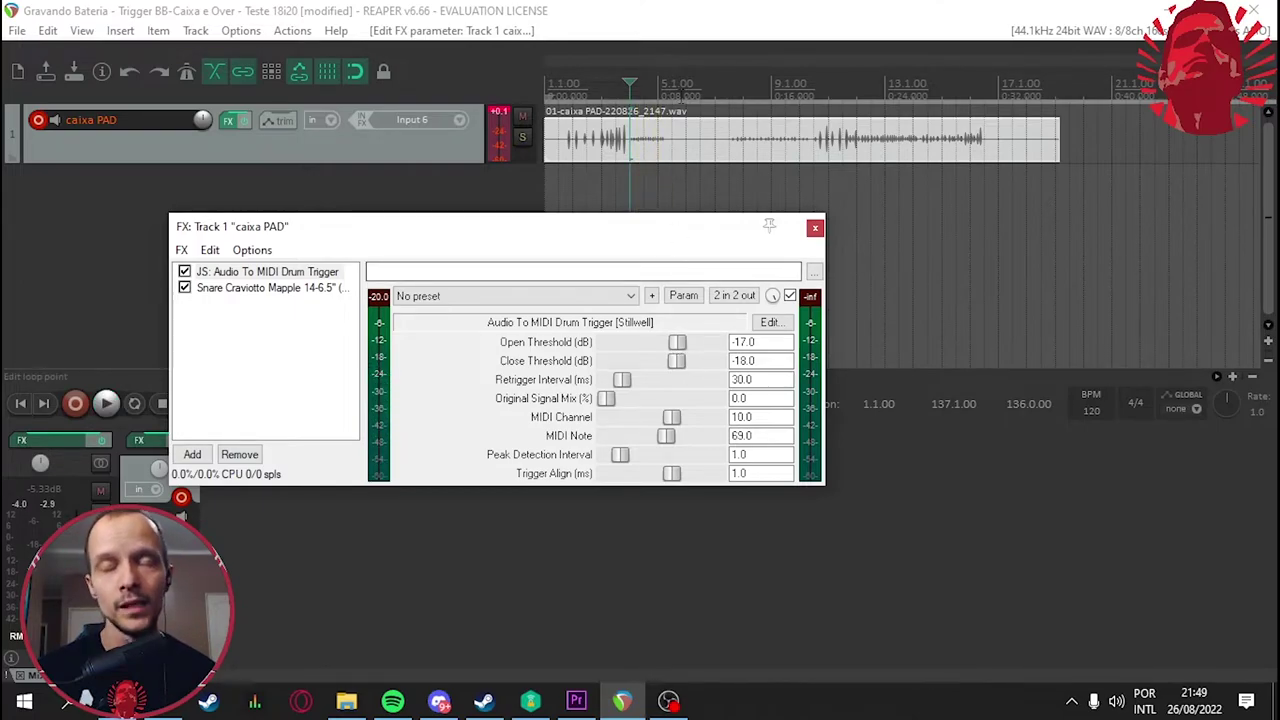
drag(678, 350, 632, 352)
key(space)
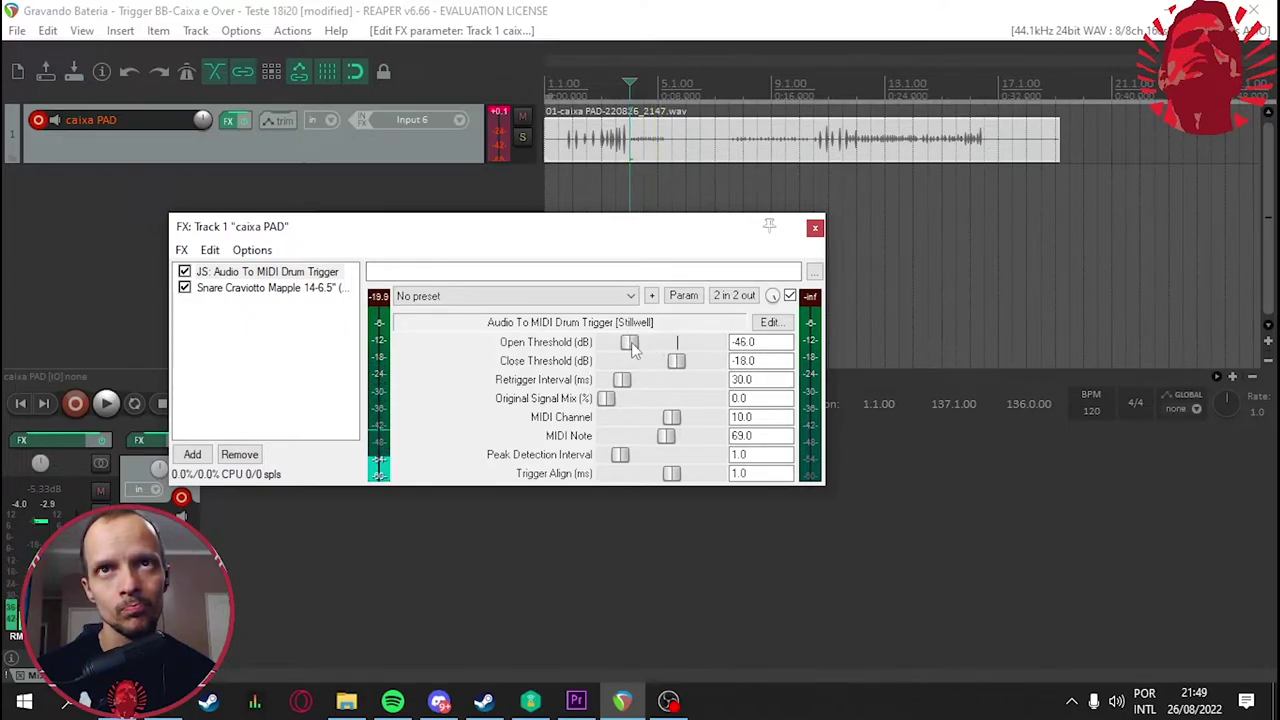
Set the Open Threshold to -17 dB and play the take from between bars 2 and 3, plus the quiet passage from about bar 8.
drag(632, 350, 668, 345)
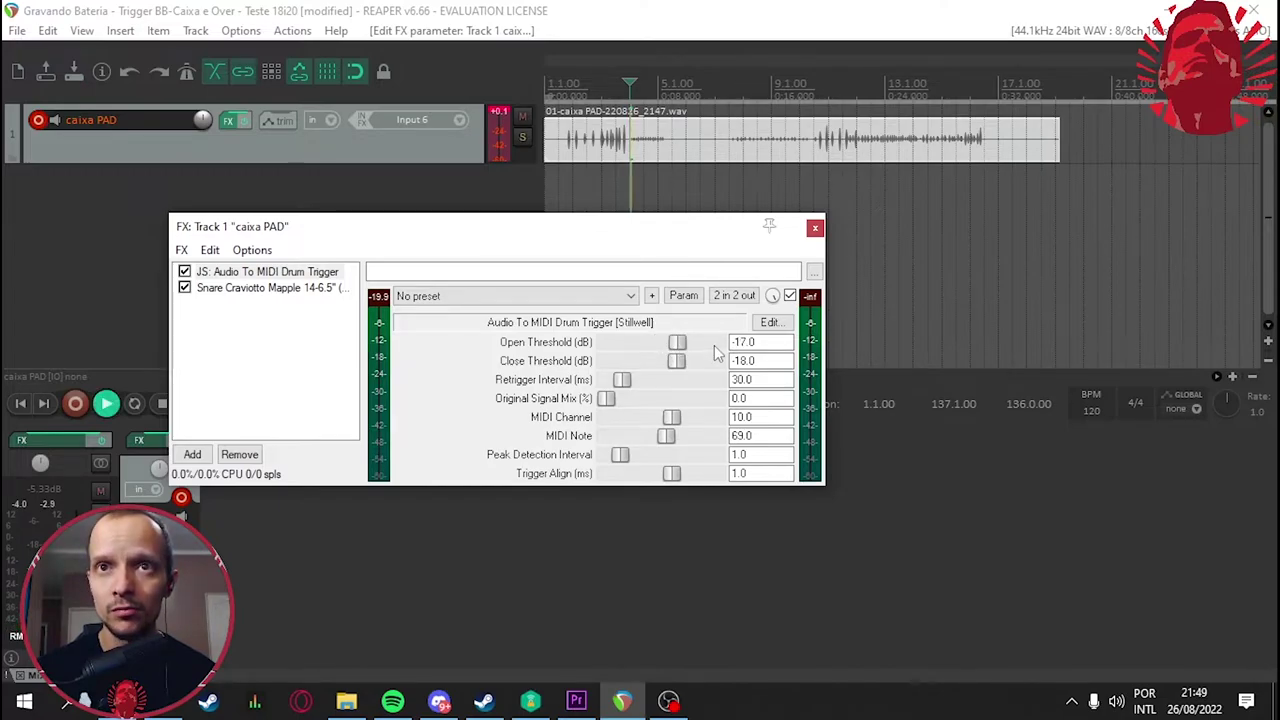
click(590, 92)
key(space)
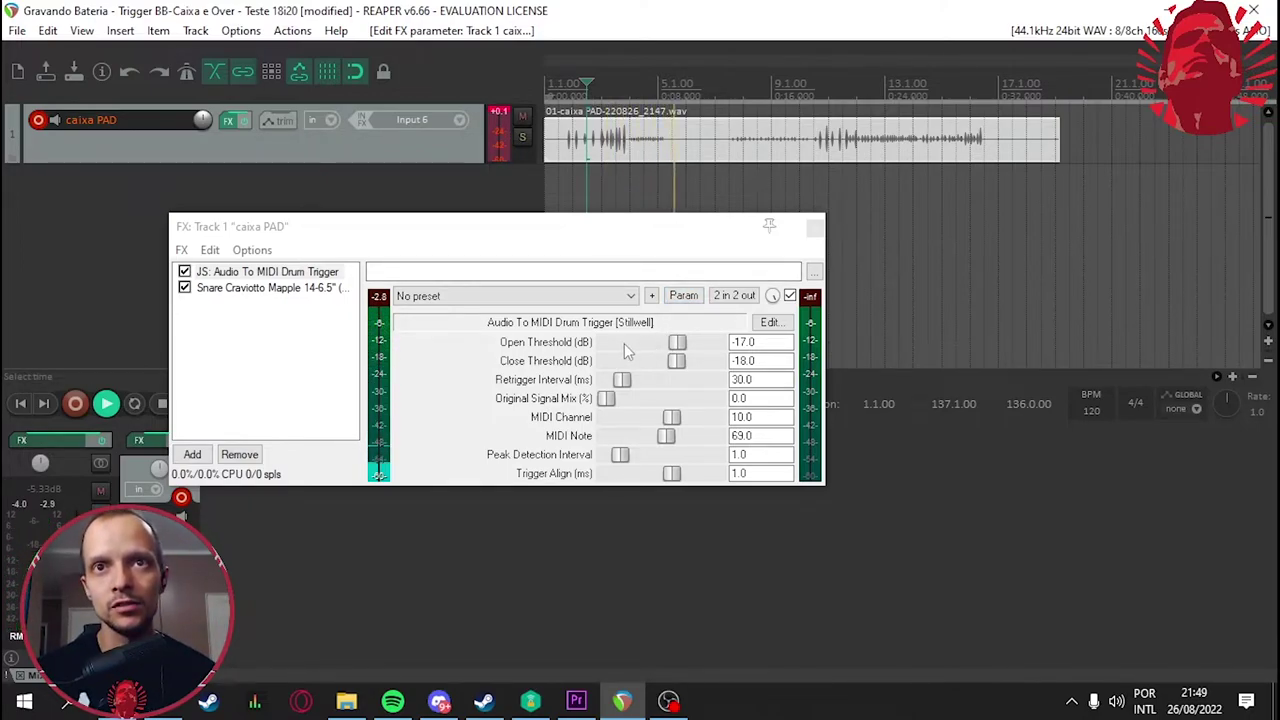
click(742, 102)
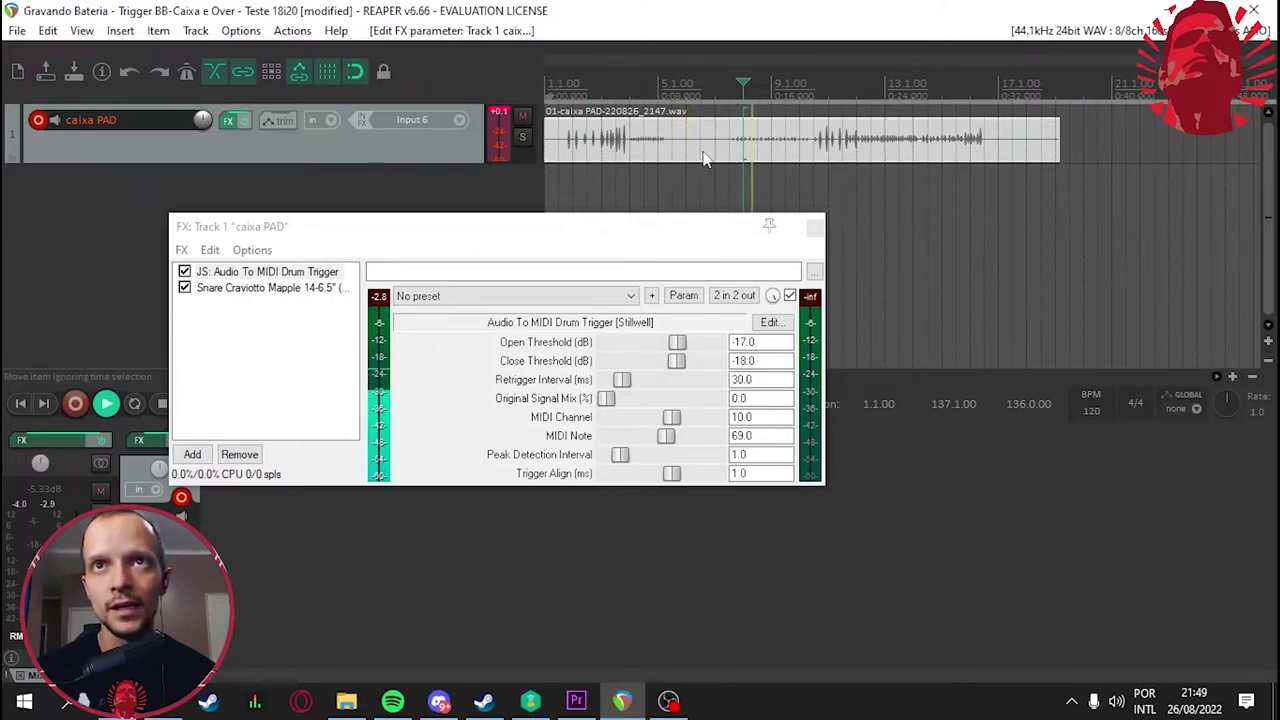
Lower the Open Threshold to -35 dB and play the quiet passage from about bar 8.
drag(677, 342, 648, 344)
key(space)
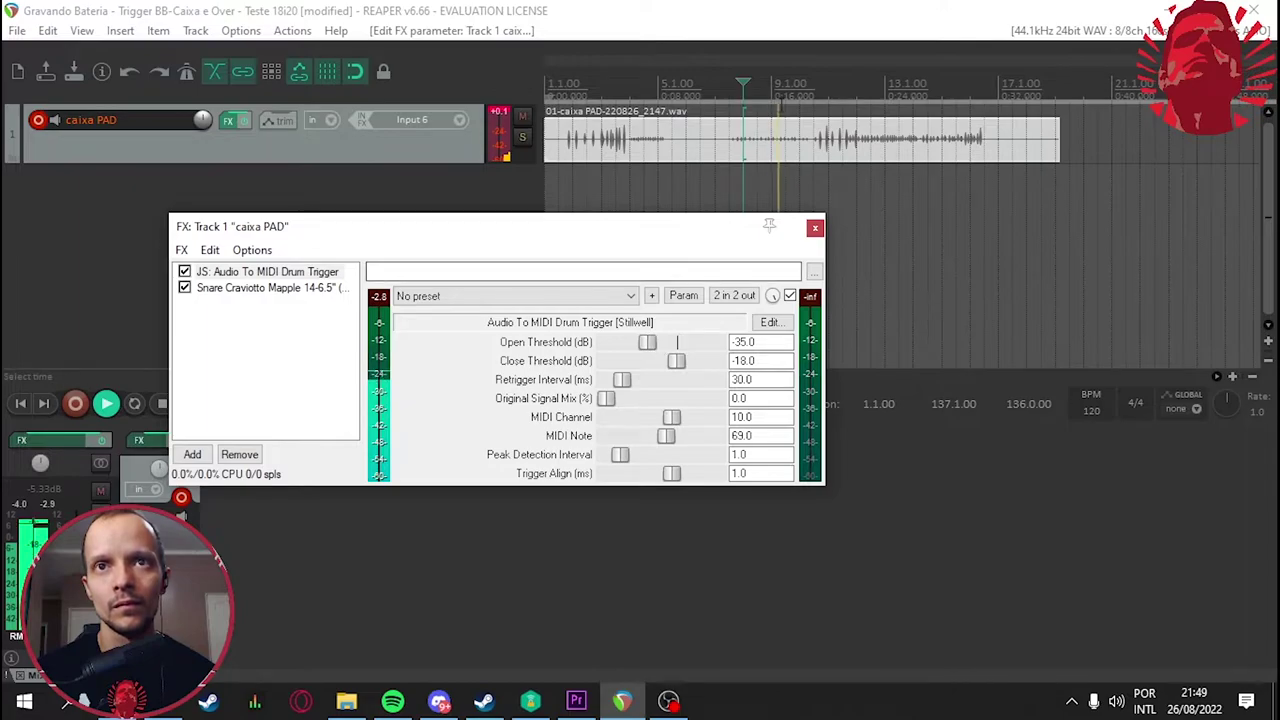
key(space)
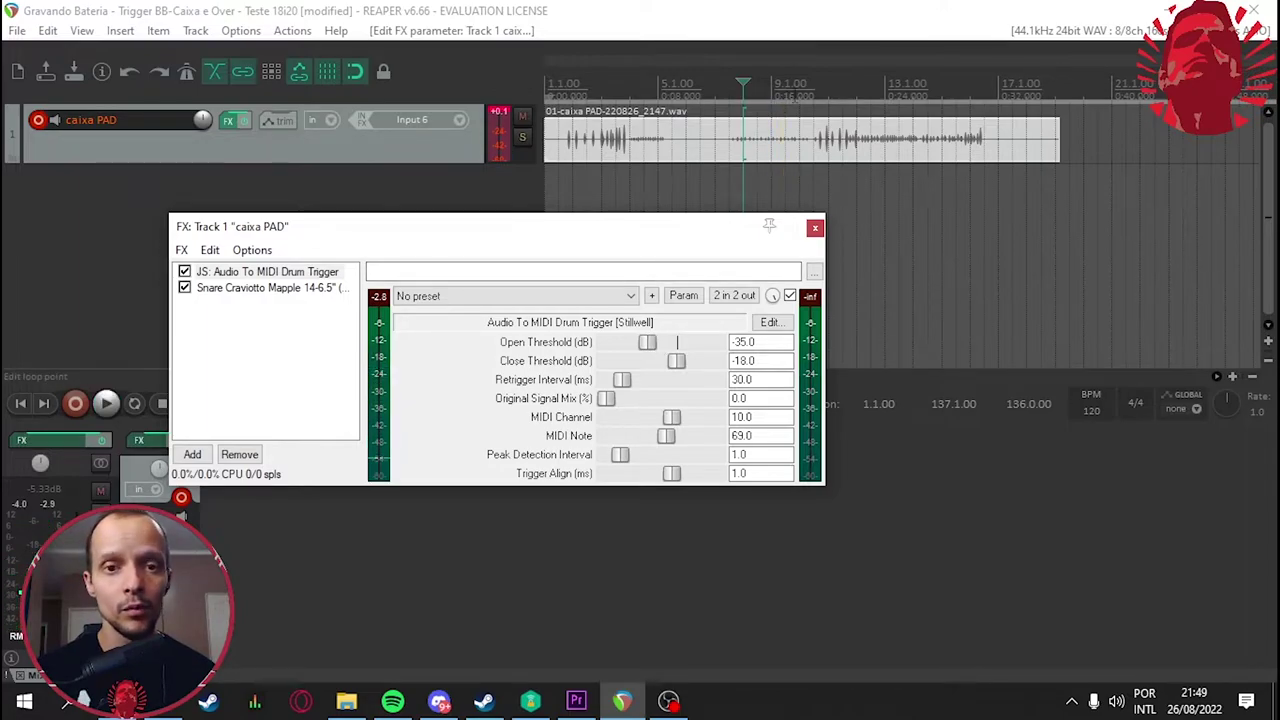
Lower the Open Threshold to -44 dB and play the loud hits near the start of the take.
click(826, 107)
click(560, 112)
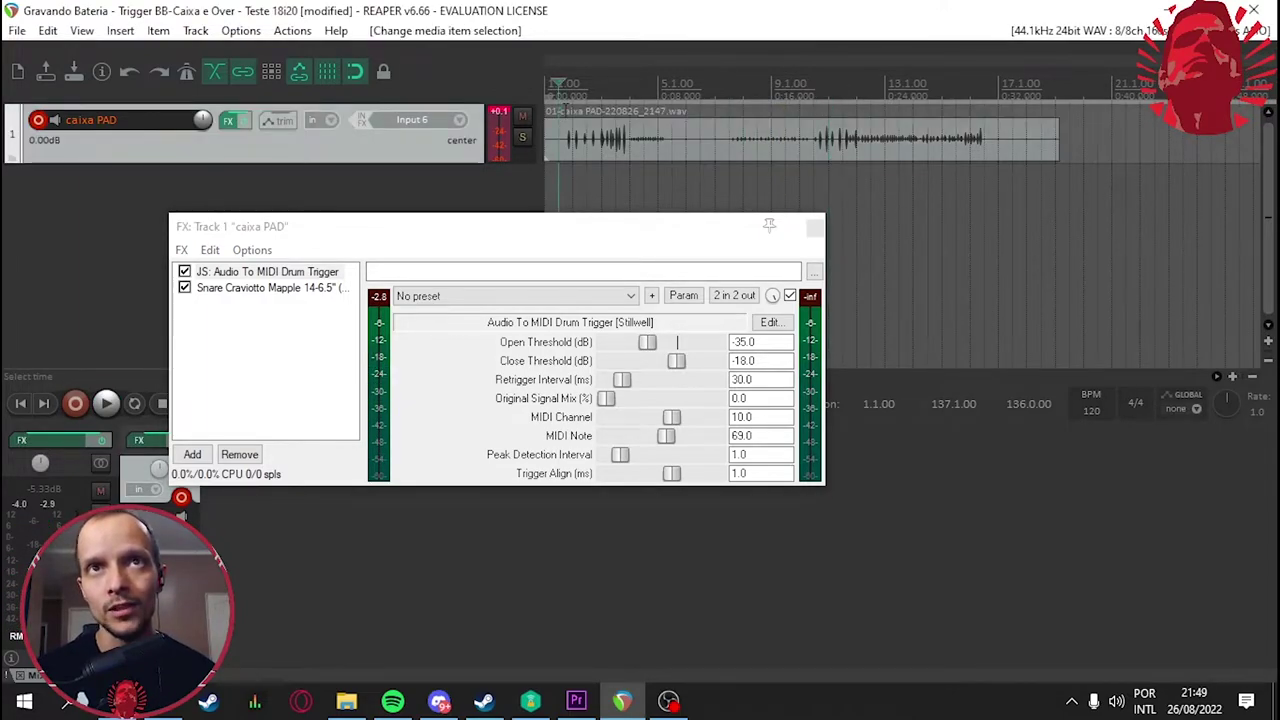
drag(647, 342, 632, 342)
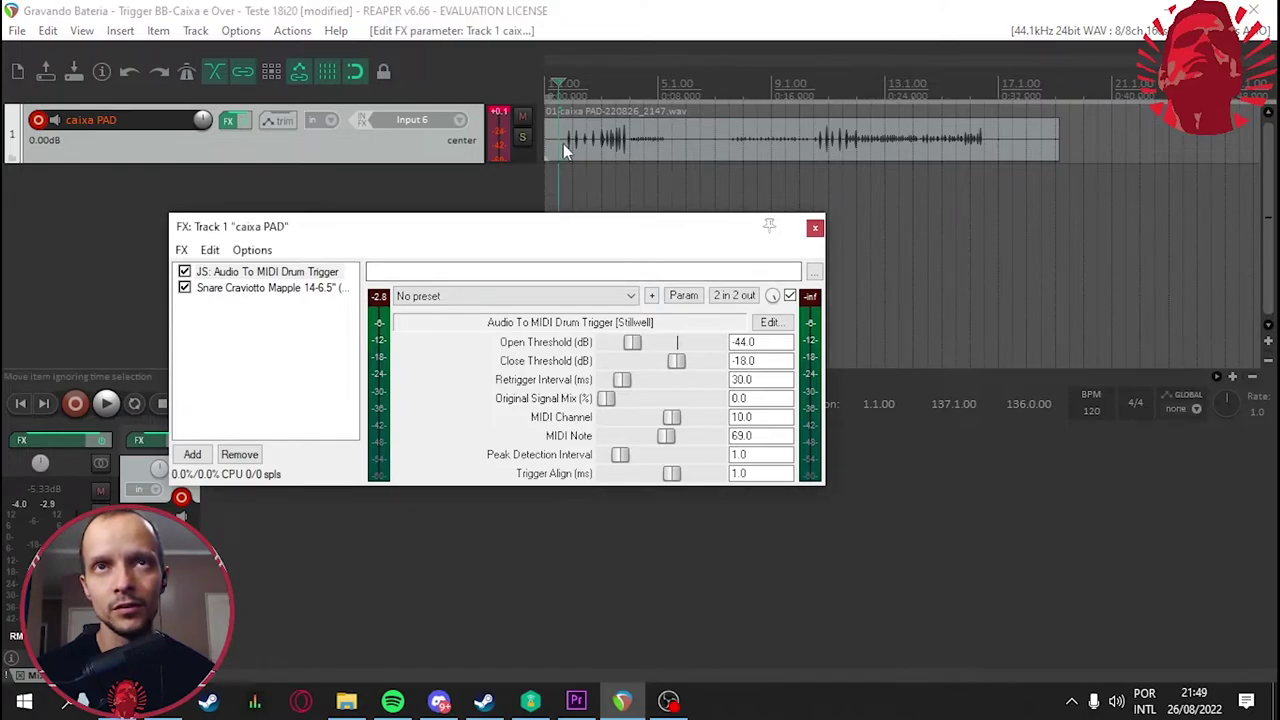
key(space)
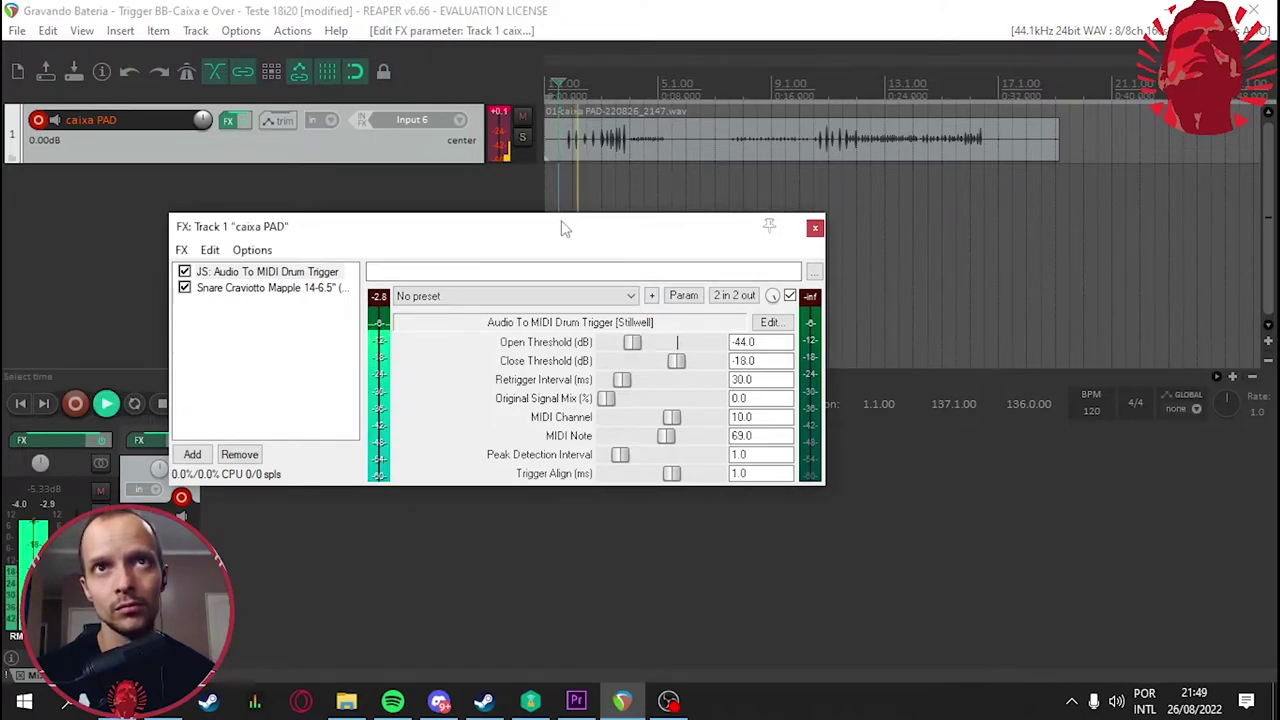
key(space)
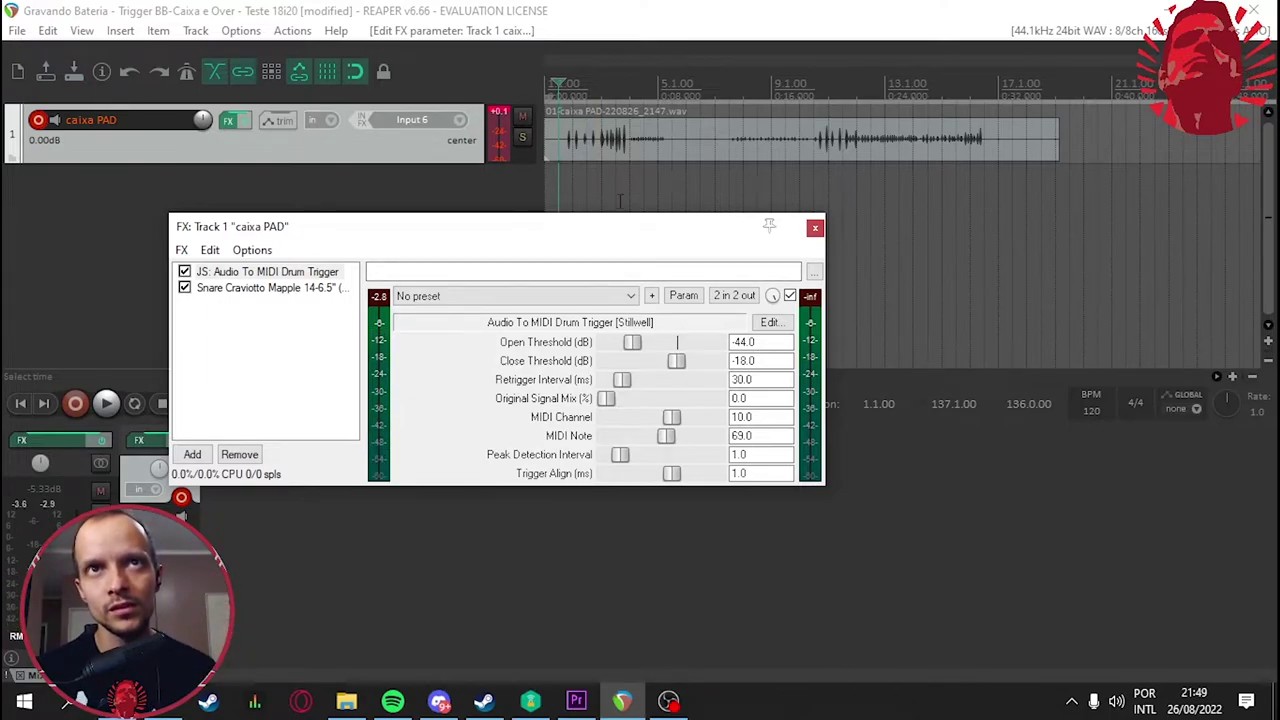
Set the drum trigger's Open Threshold to -17 dB and play the take from about bar 11.
drag(632, 342, 681, 347)
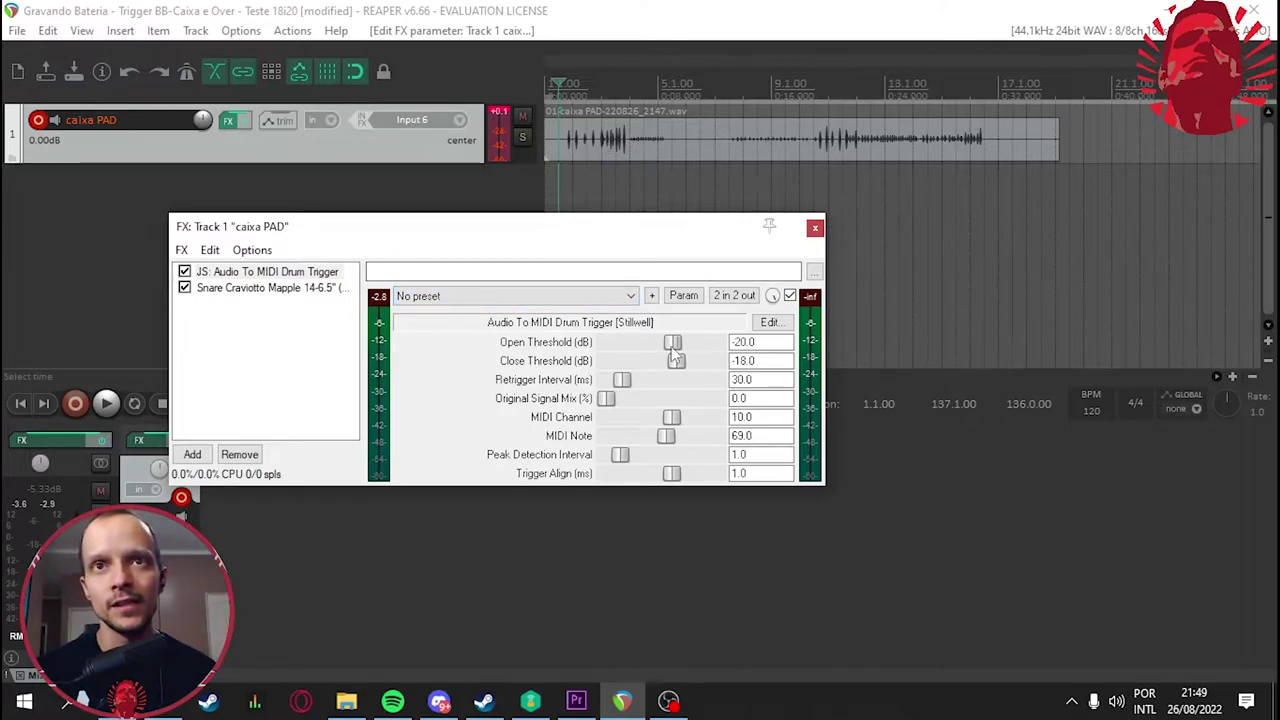
drag(672, 343, 677, 343)
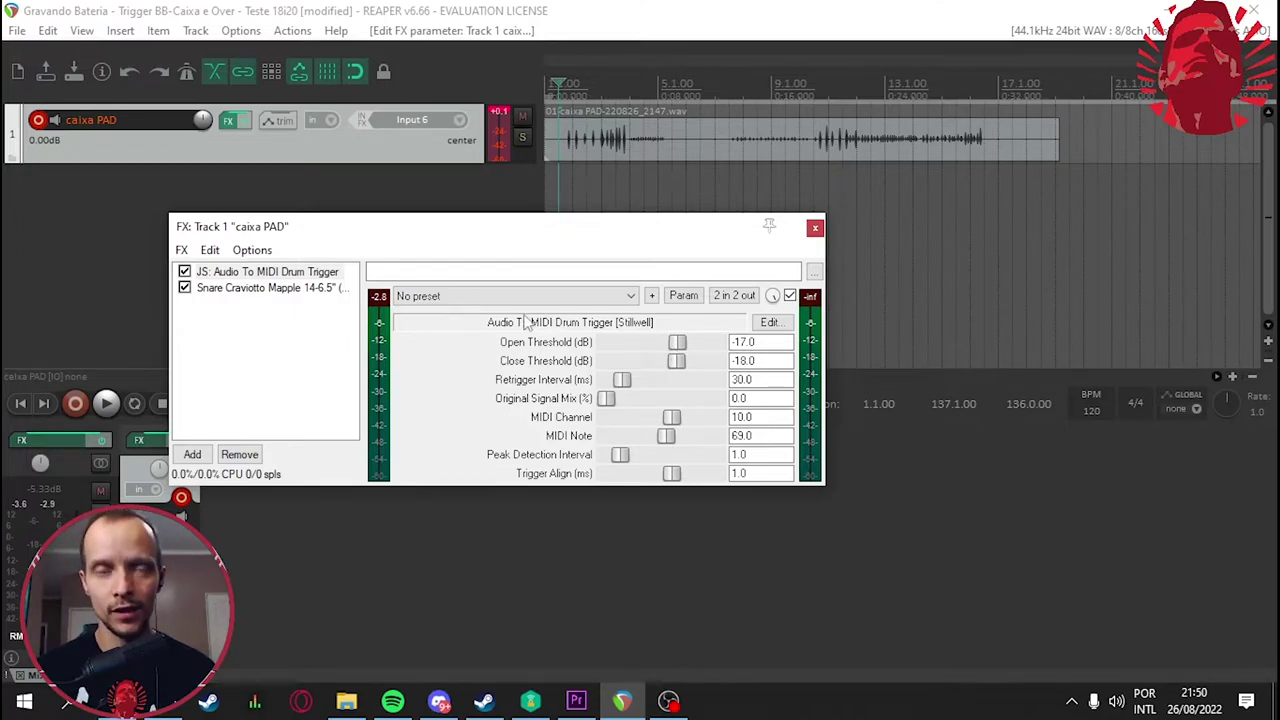
click(826, 104)
key(space)
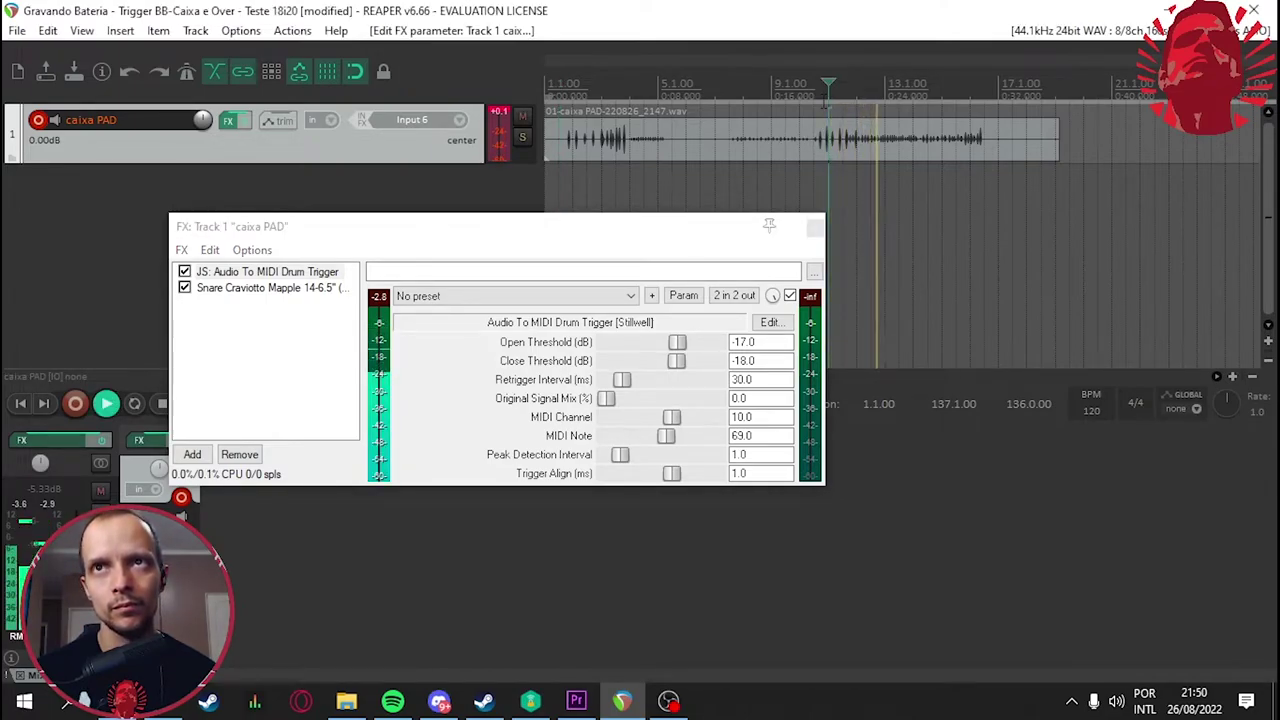
key(space)
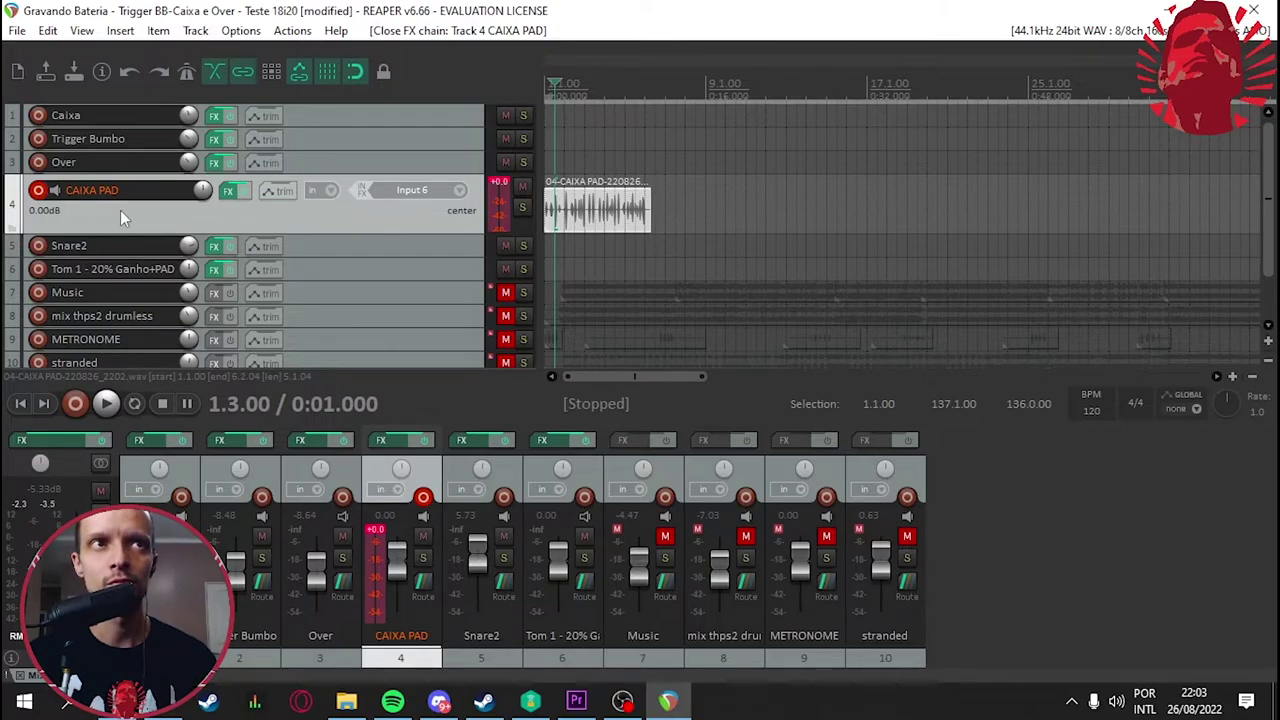
Open the effects chain of the CAIXA PAD track and review its ReaSamplOmatic5000 and Audio To MIDI Drum Trigger settings.
click(229, 192)
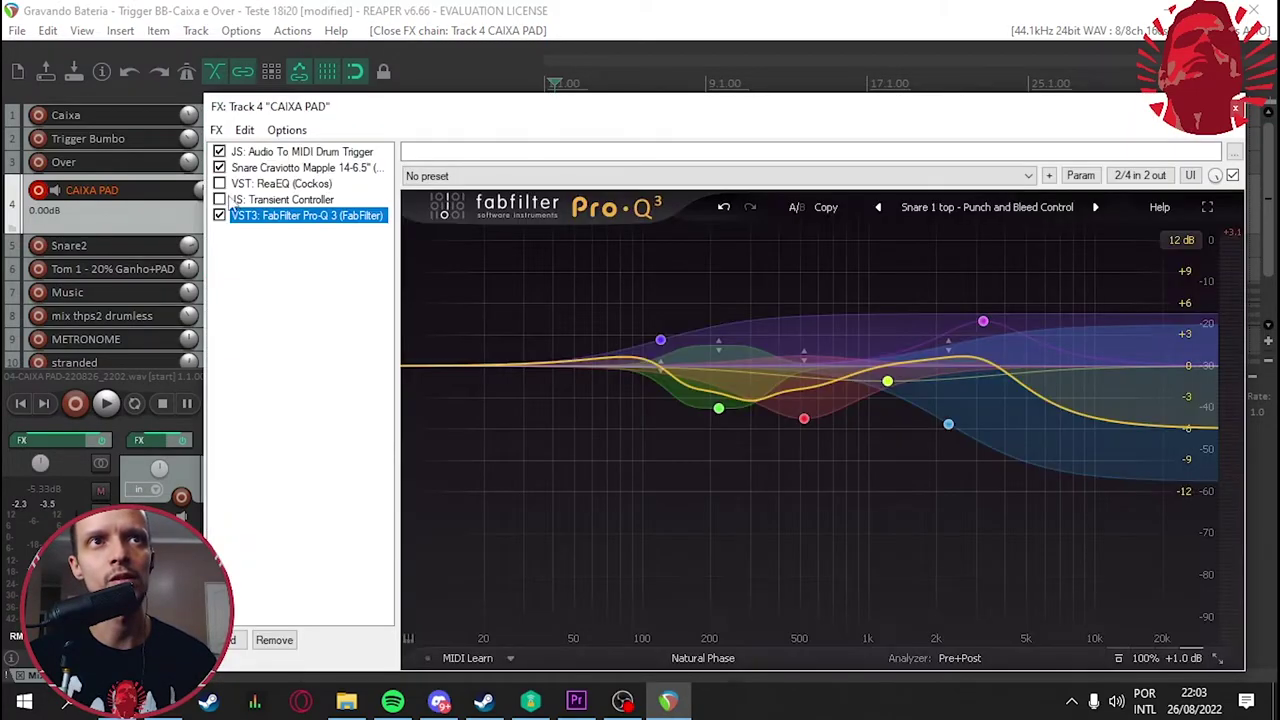
click(287, 153)
click(272, 170)
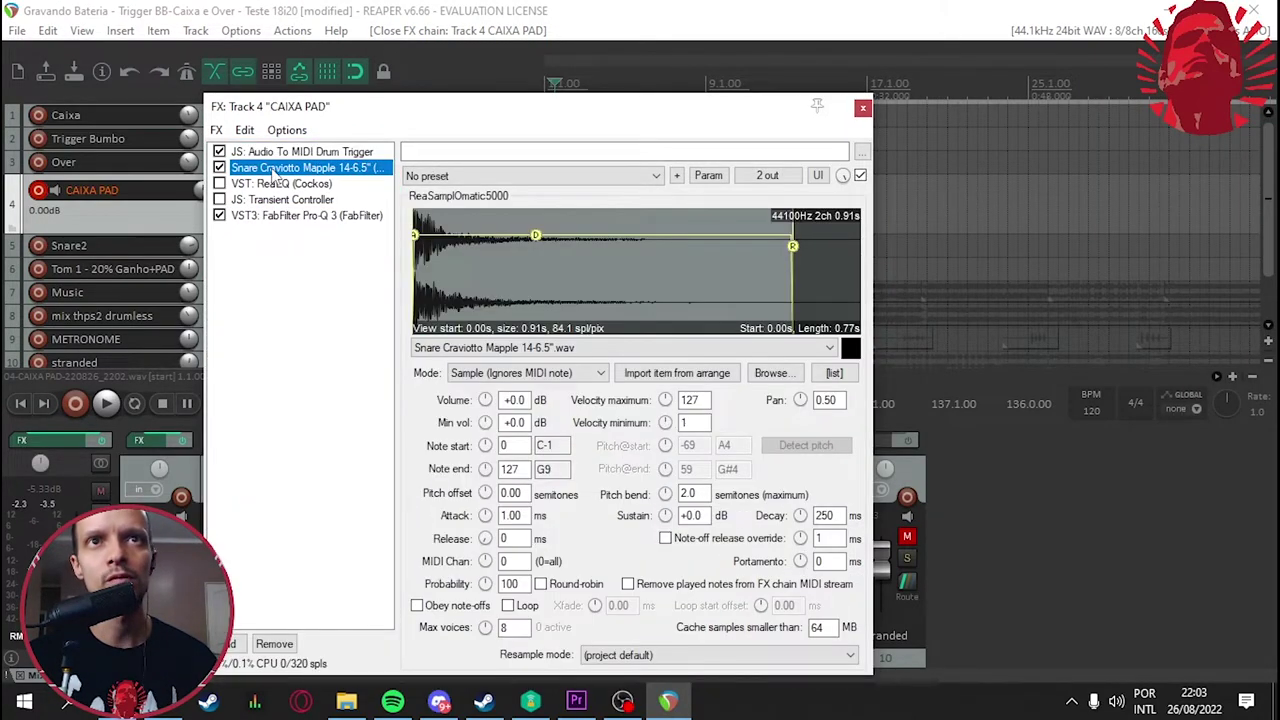
click(278, 154)
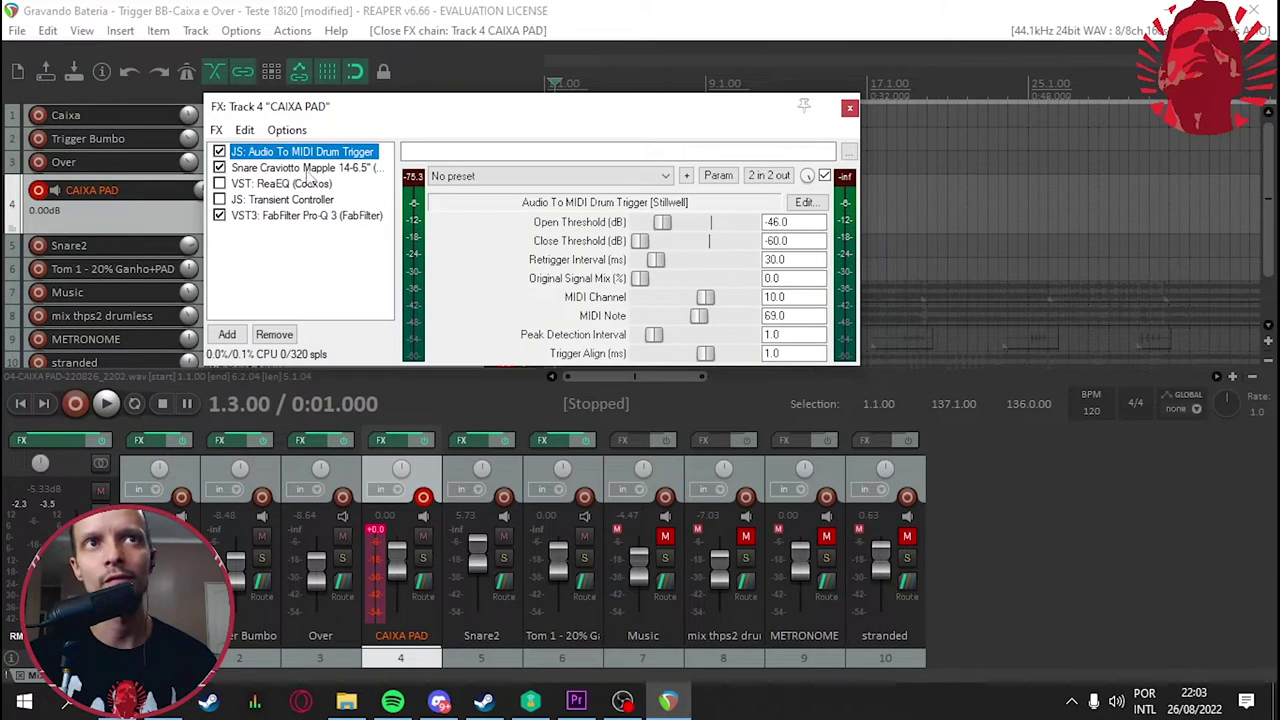
Remove the bypassed Transient Controller and ReaEQ from the CAIXA PAD effects chain.
click(300, 198)
click(274, 251)
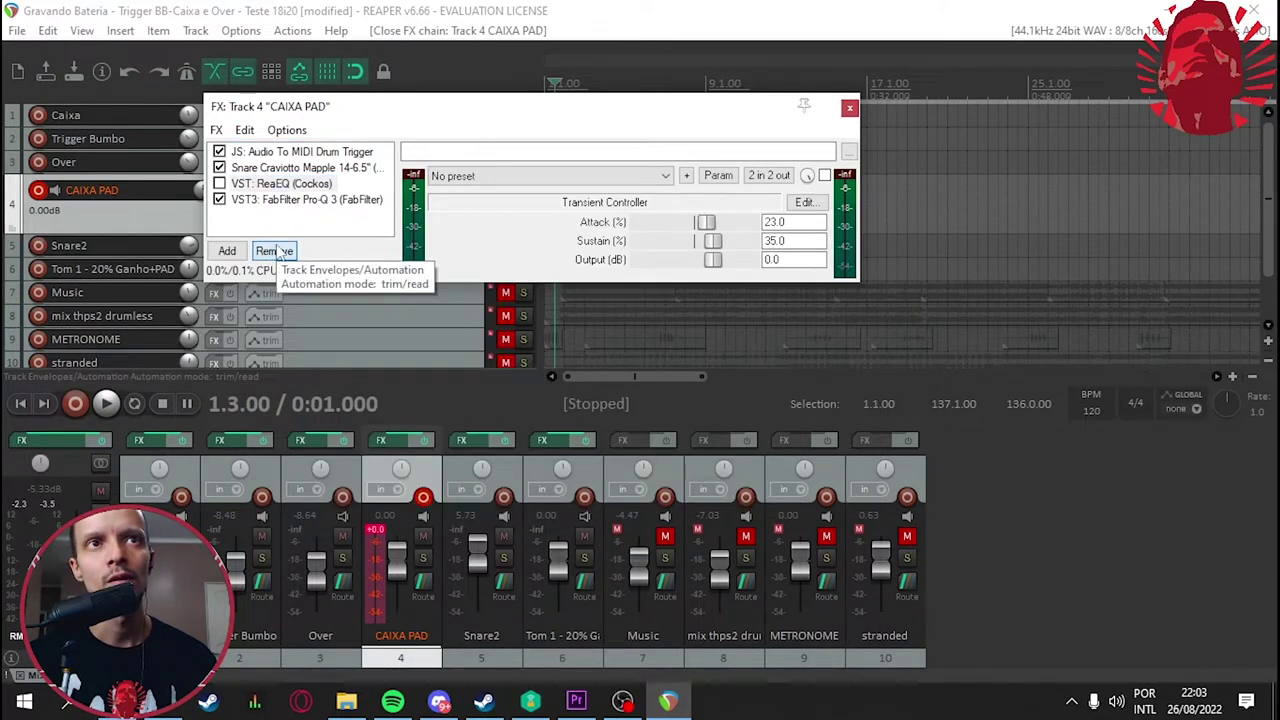
click(274, 251)
Set the Open Threshold of Audio To MIDI Drum Trigger on the CAIXA PAD track to -35 dB.
click(300, 153)
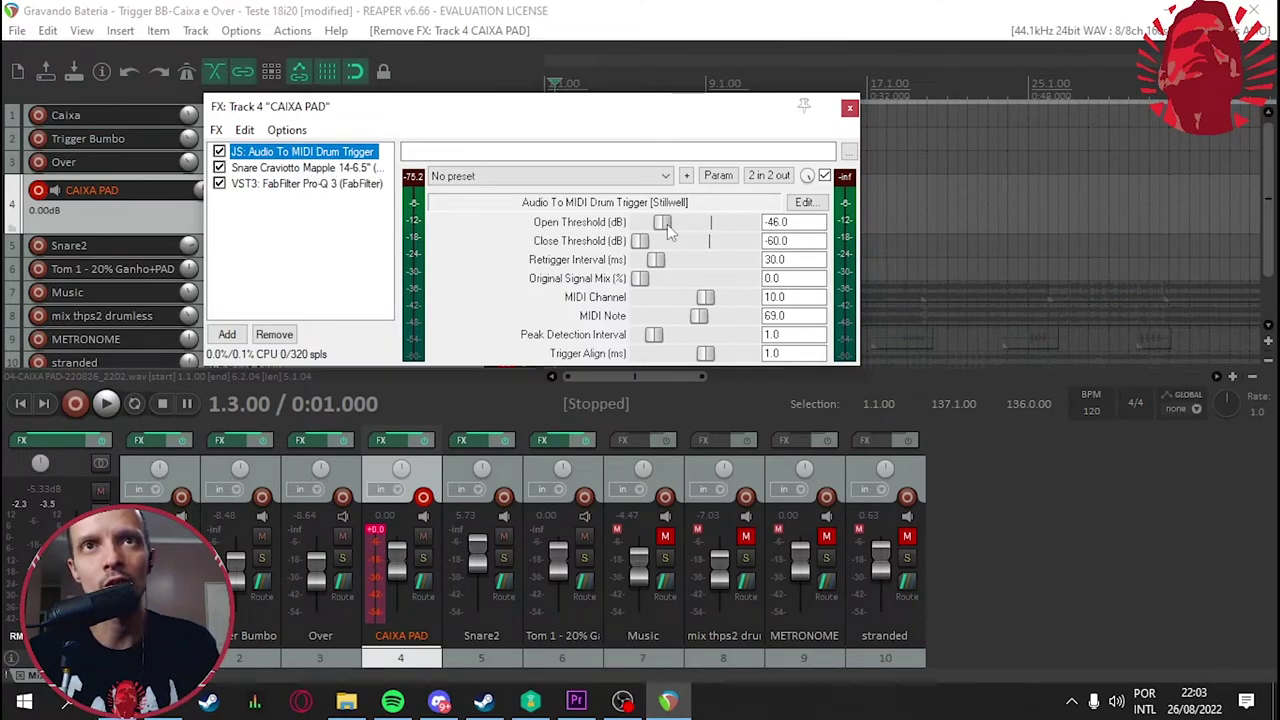
drag(667, 228, 684, 229)
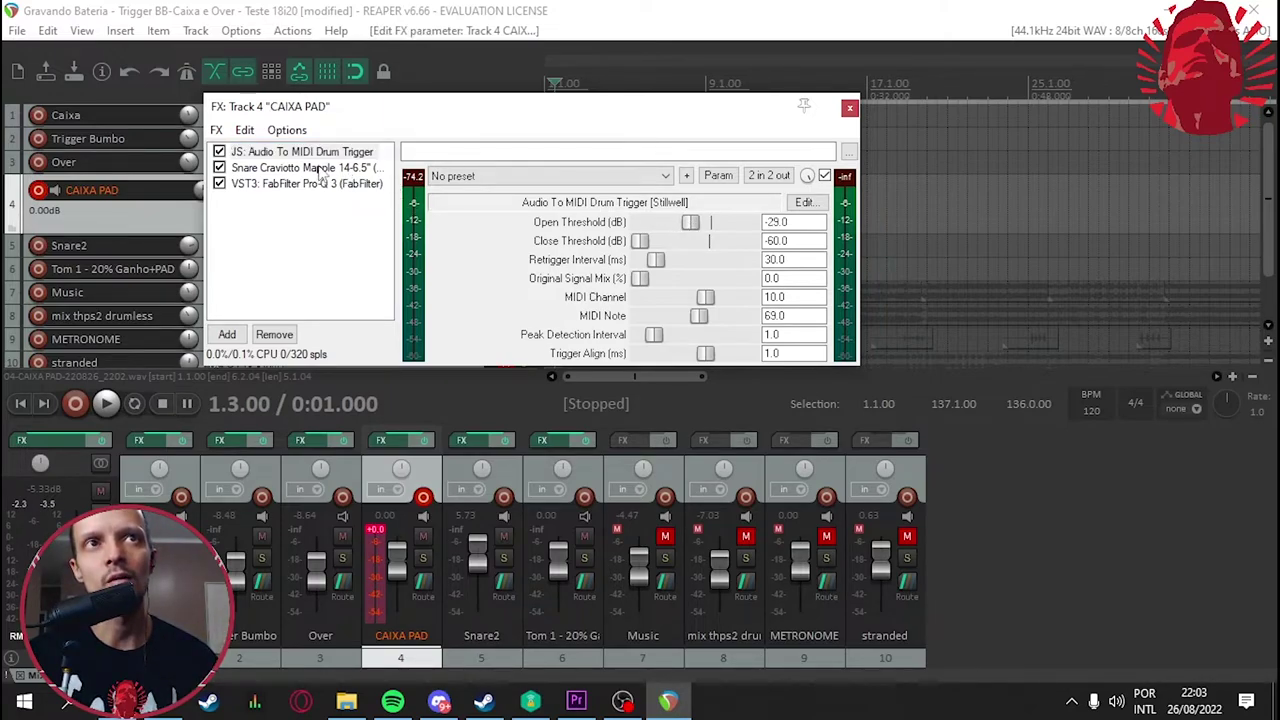
drag(697, 224, 684, 227)
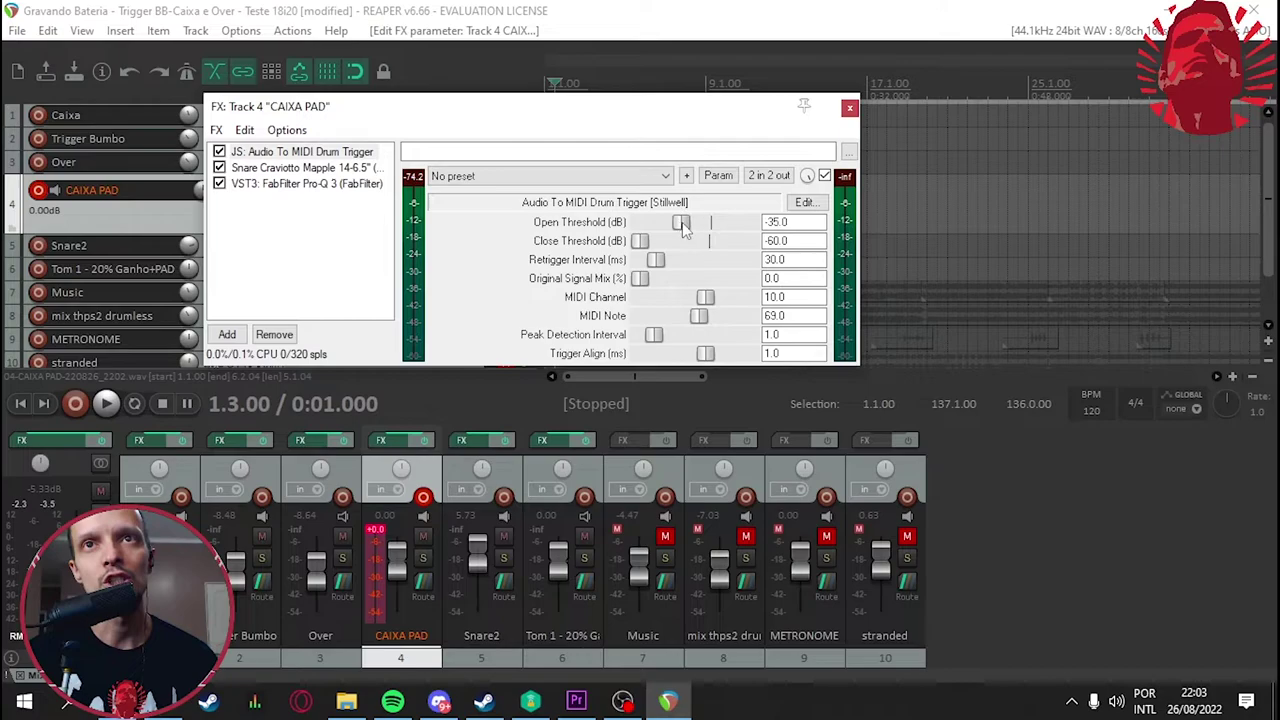
Load the dynamic drum preset "Snare 1 bottom - Bleed Control and Resonance" in FabFilter Pro-Q 3 and move the effects window clear of the take.
click(329, 169)
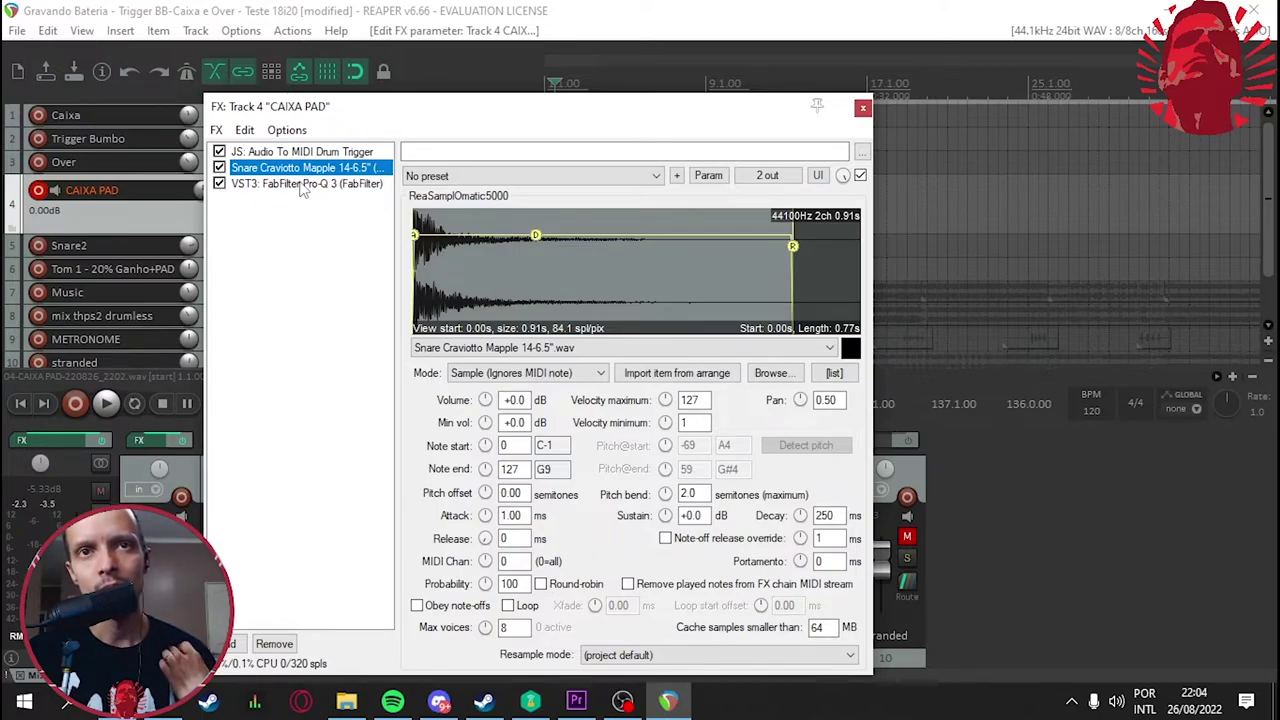
click(303, 186)
drag(606, 114, 522, 110)
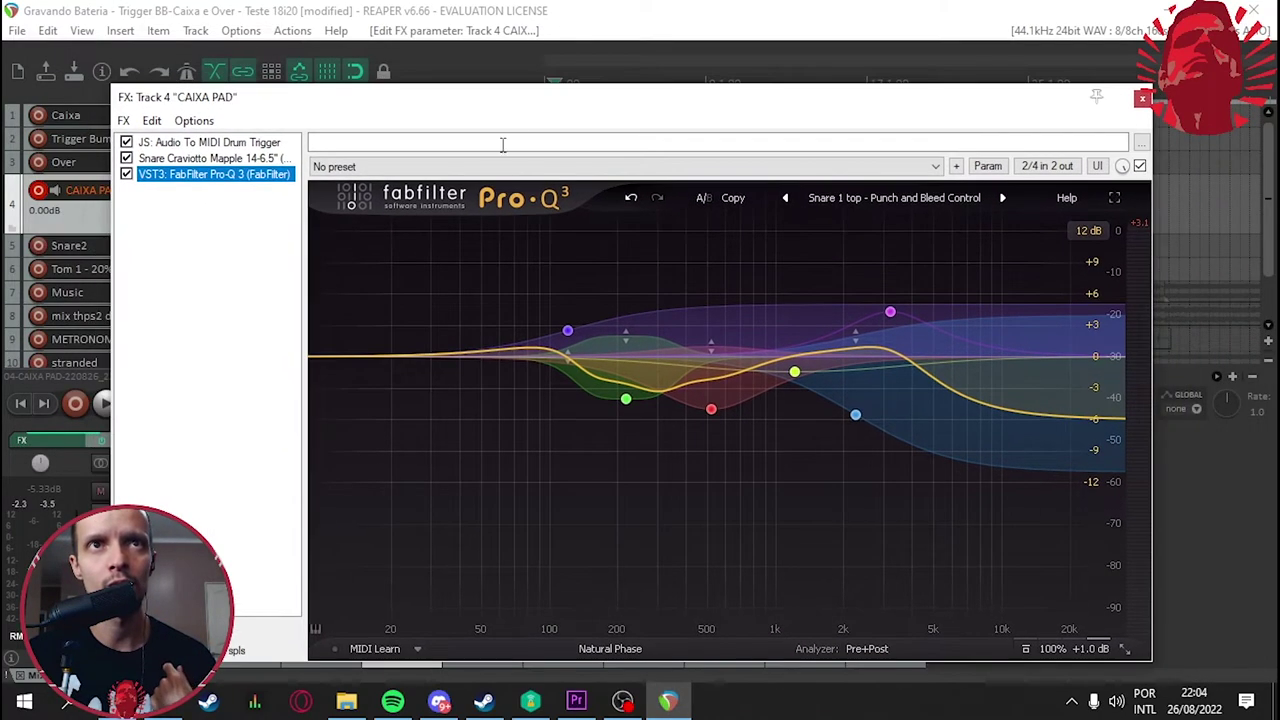
click(908, 199)
mouse_move(900, 80)
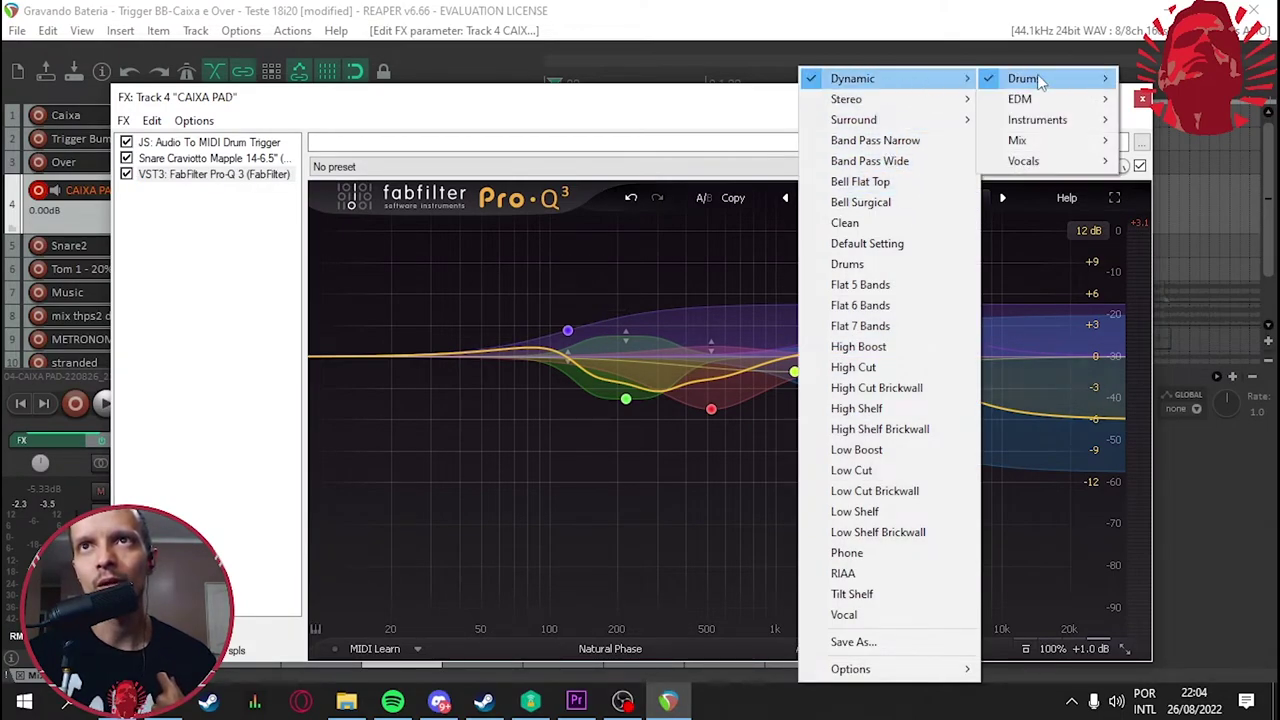
mouse_move(1040, 80)
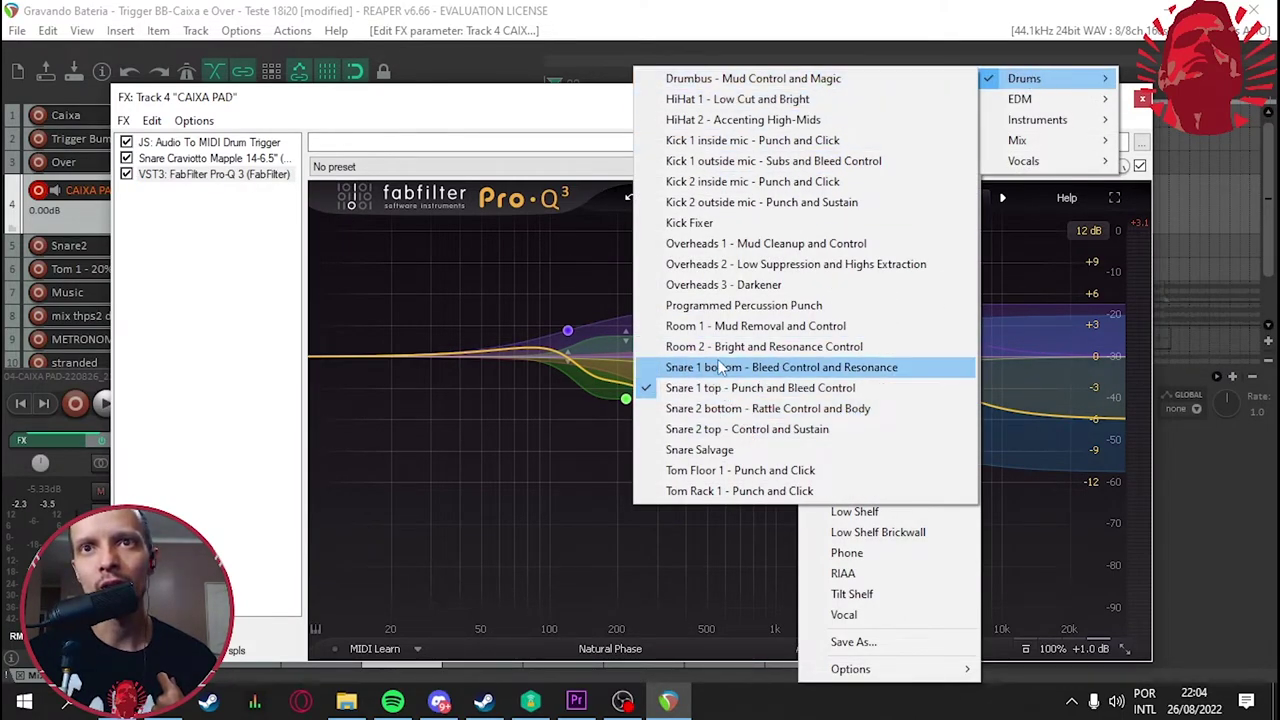
click(830, 367)
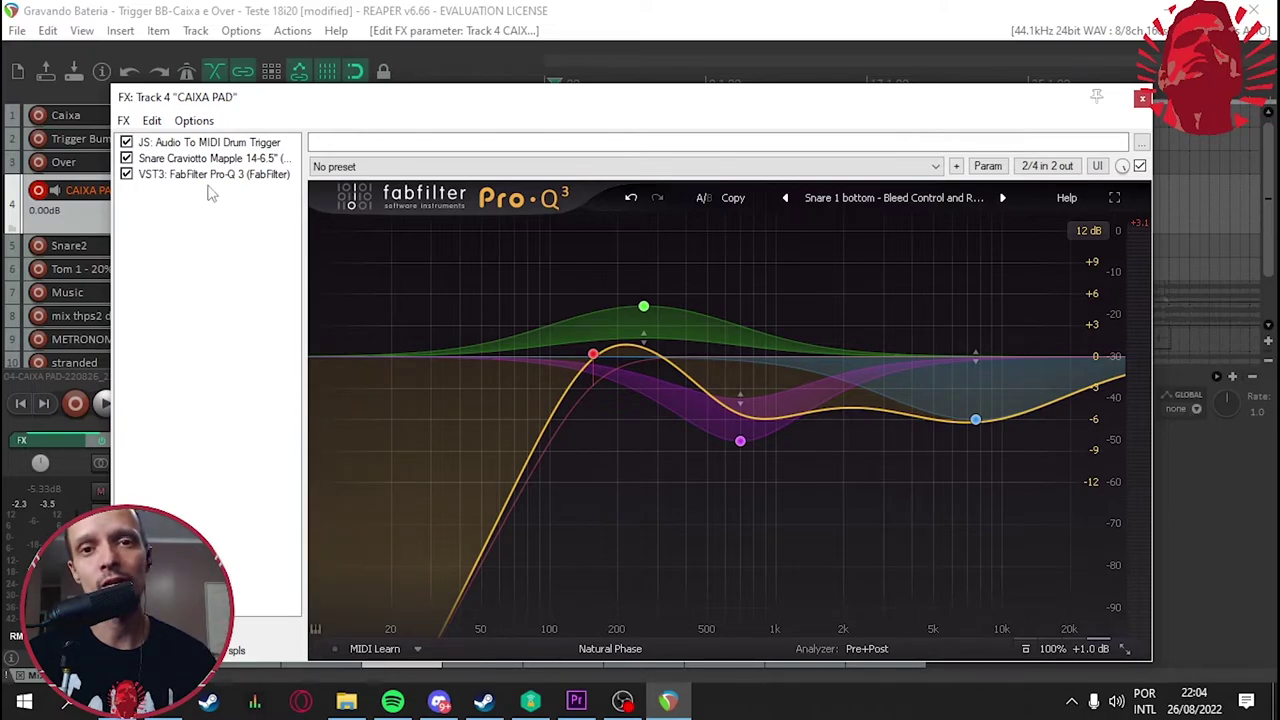
drag(352, 108, 372, 246)
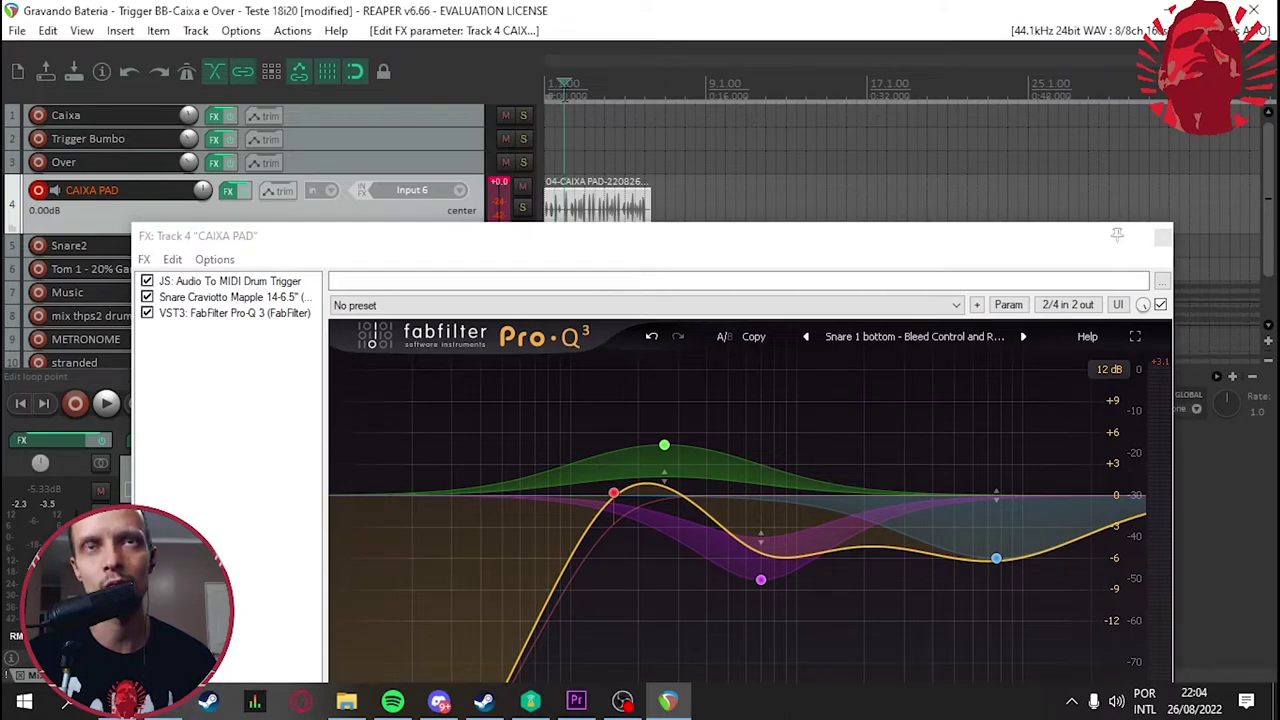
Play back the CAIXA PAD take with FabFilter Pro-Q 3 bypassed and enabled to compare the snare sound.
key(space)
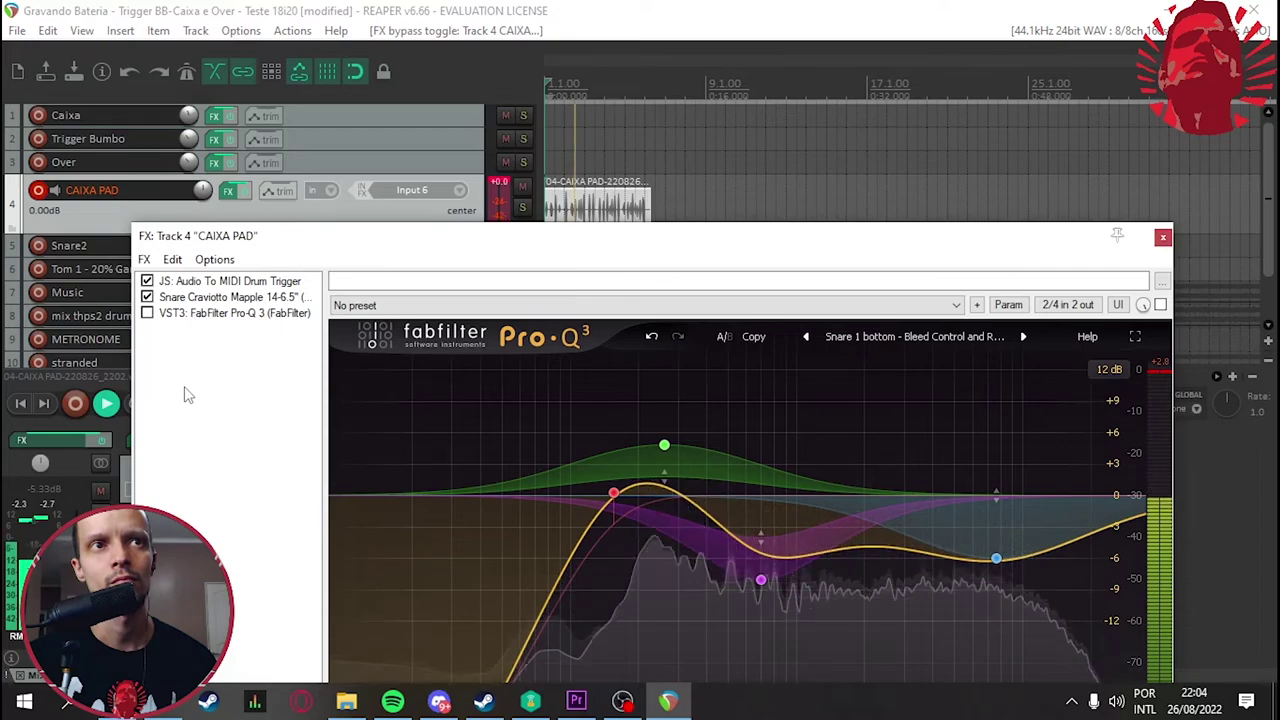
key(space)
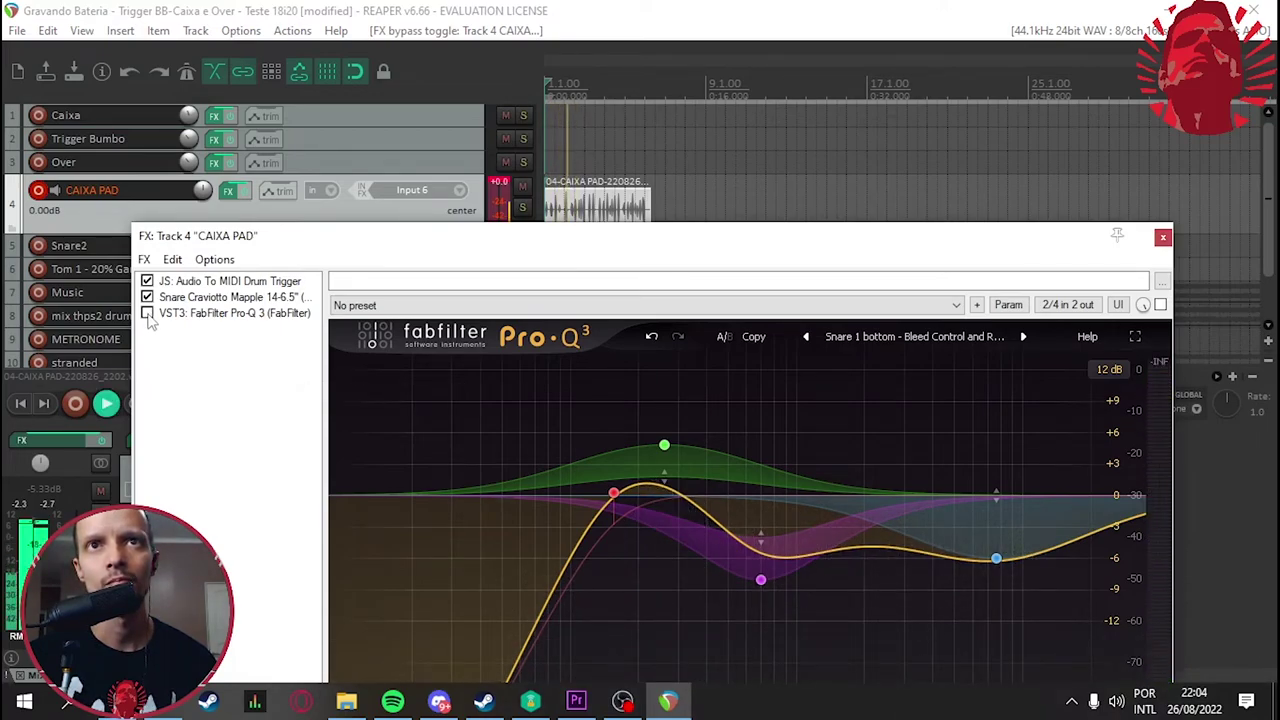
key(space)
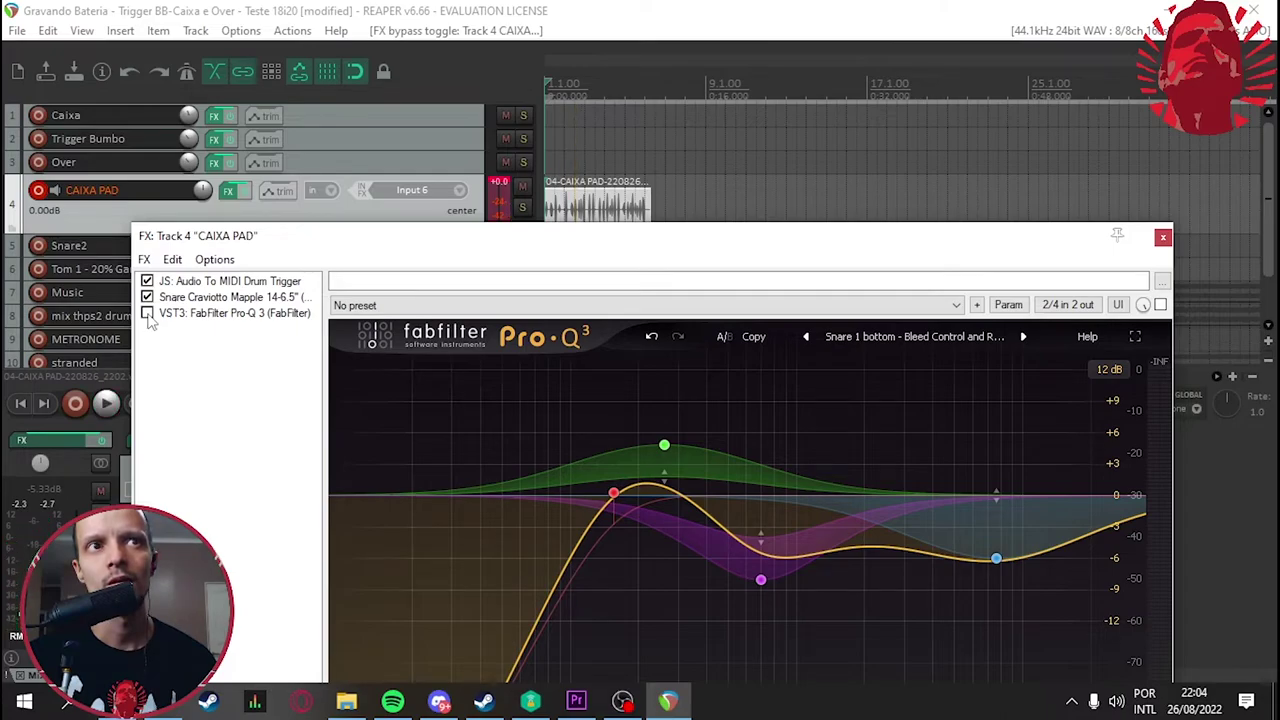
key(space)
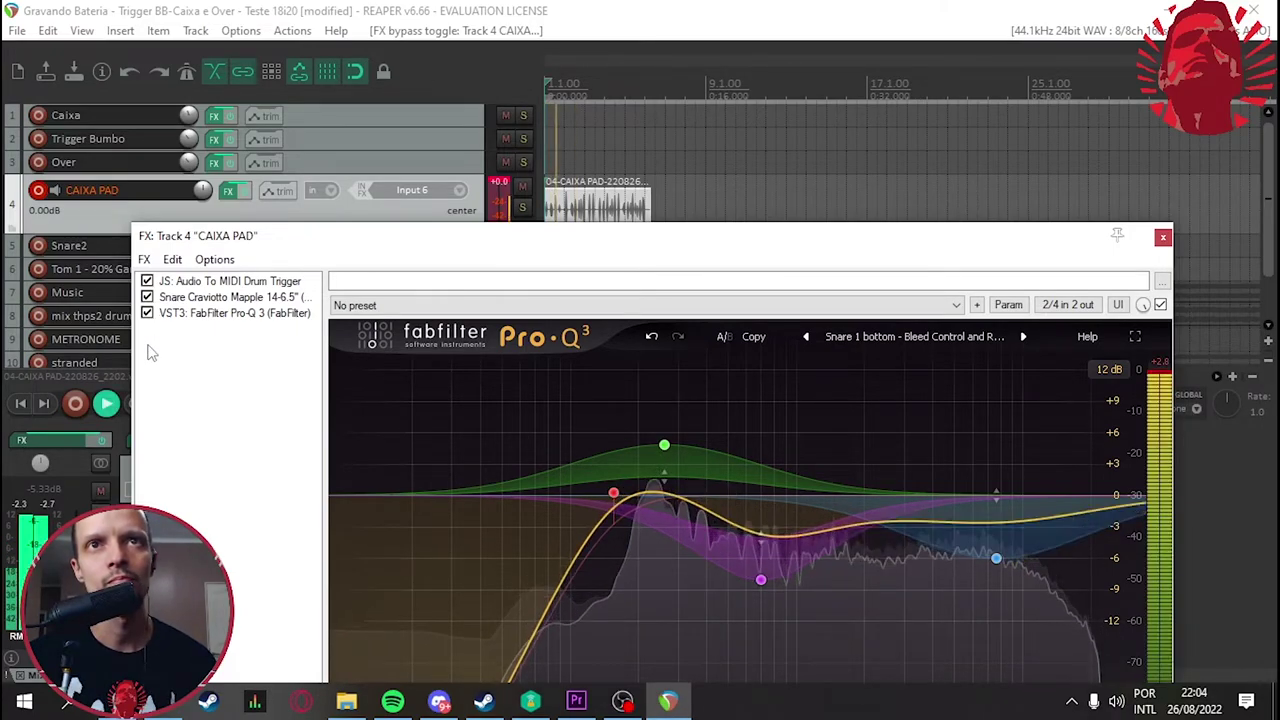
key(space)
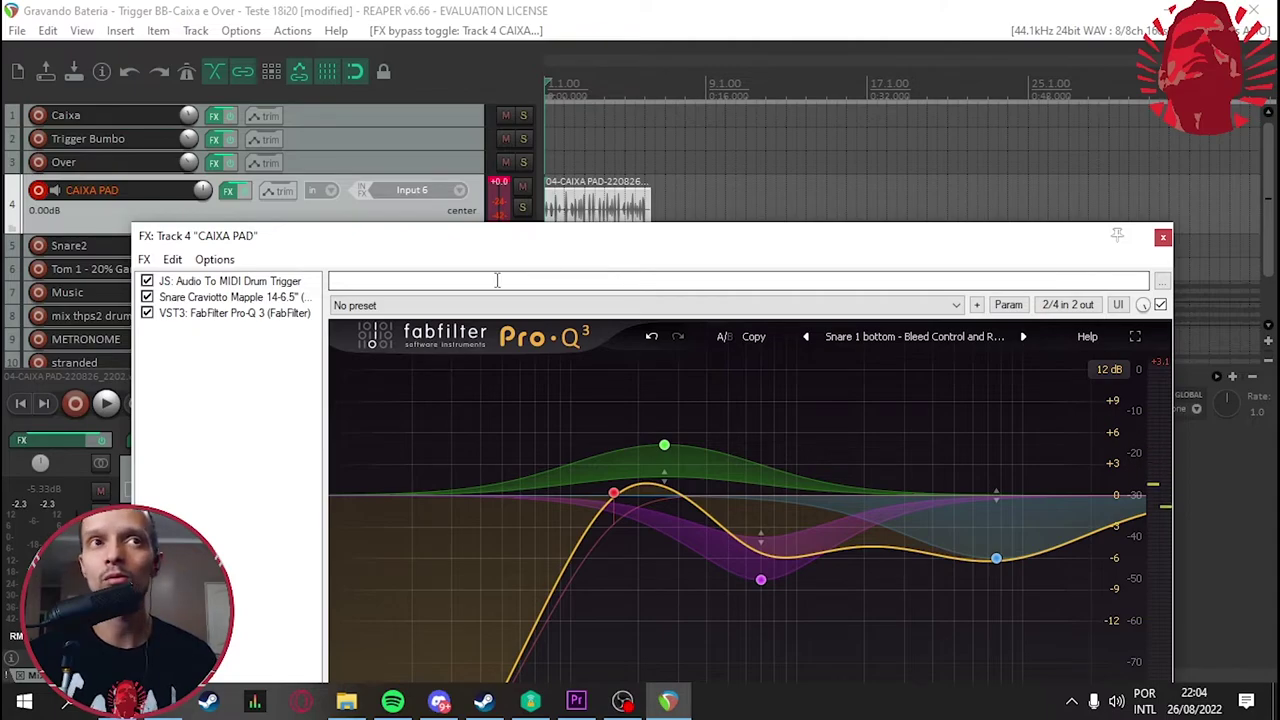
Review the ReaSamplOmatic5000 settings of the Snare Craviotto sample on the CAIXA PAD track and close its effects chain.
click(225, 296)
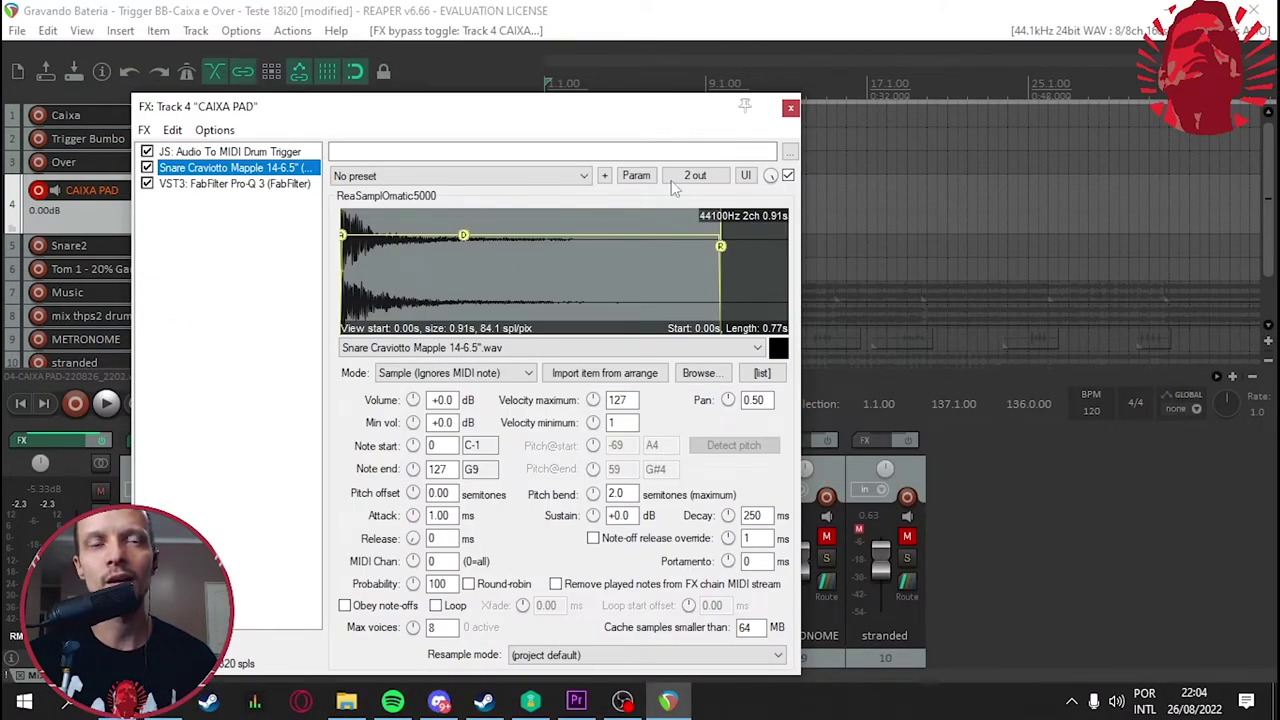
click(790, 107)
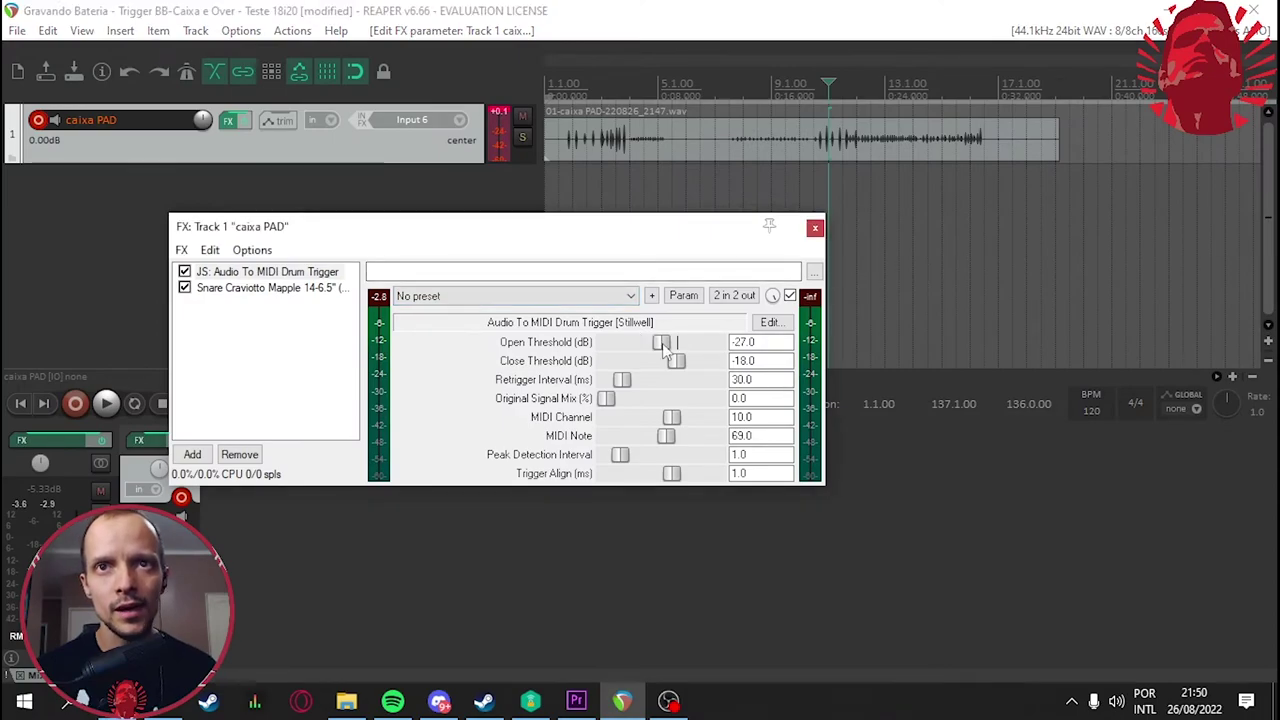
Raise the Open Threshold of Audio To MIDI Drum Trigger on the caixa PAD track and close its effects chain.
drag(663, 344, 678, 347)
click(815, 228)
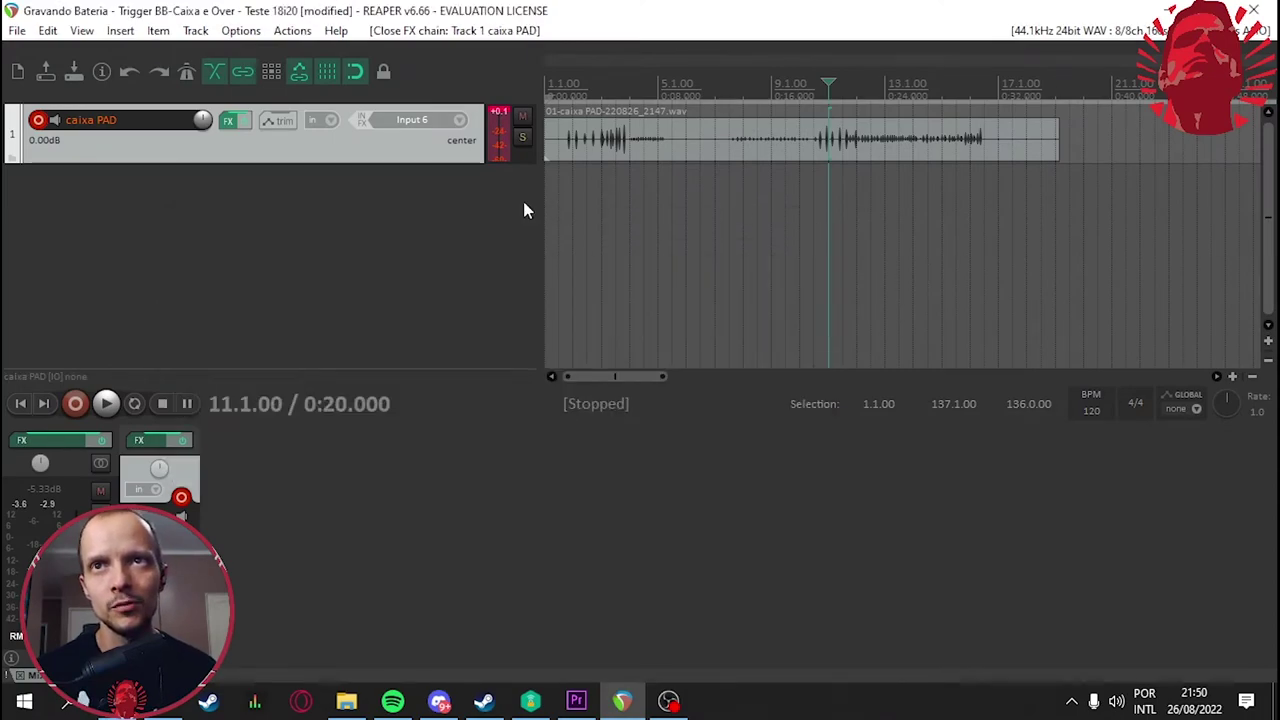